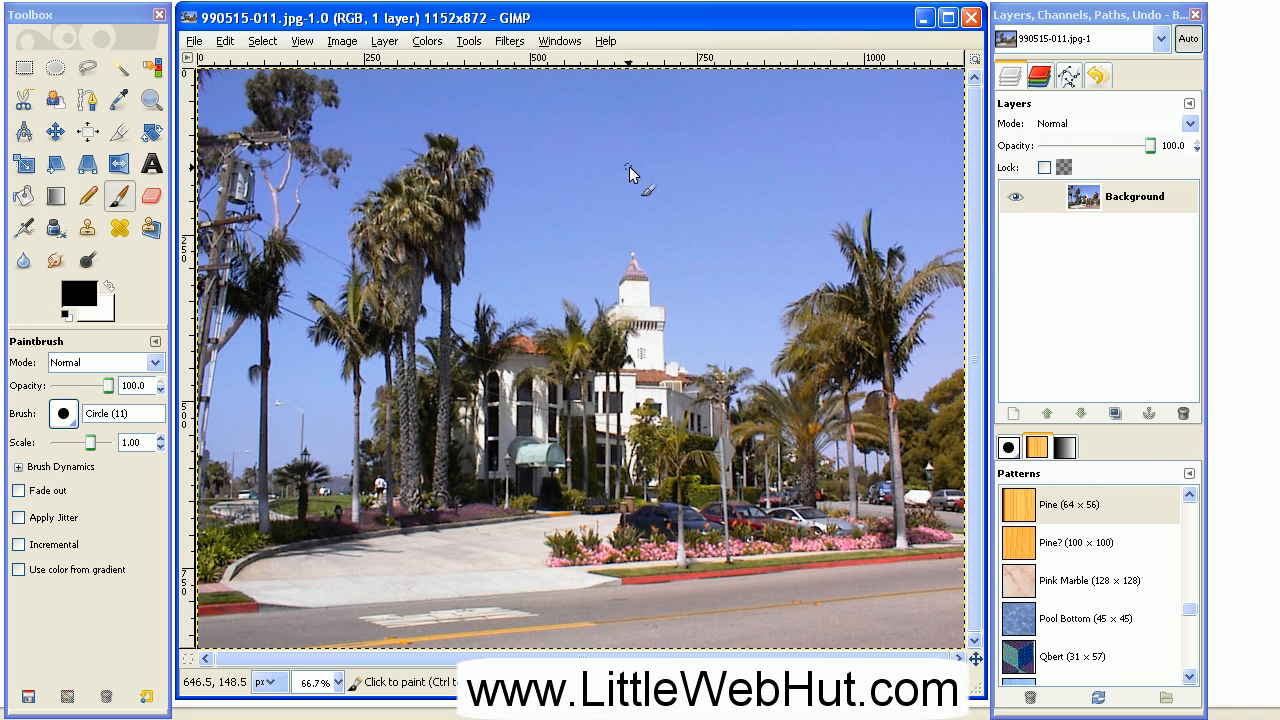
# - Try the Polar Coordinates distortion on the photo with Map from top turned off, and undo it
pyautogui.click(519, 45)
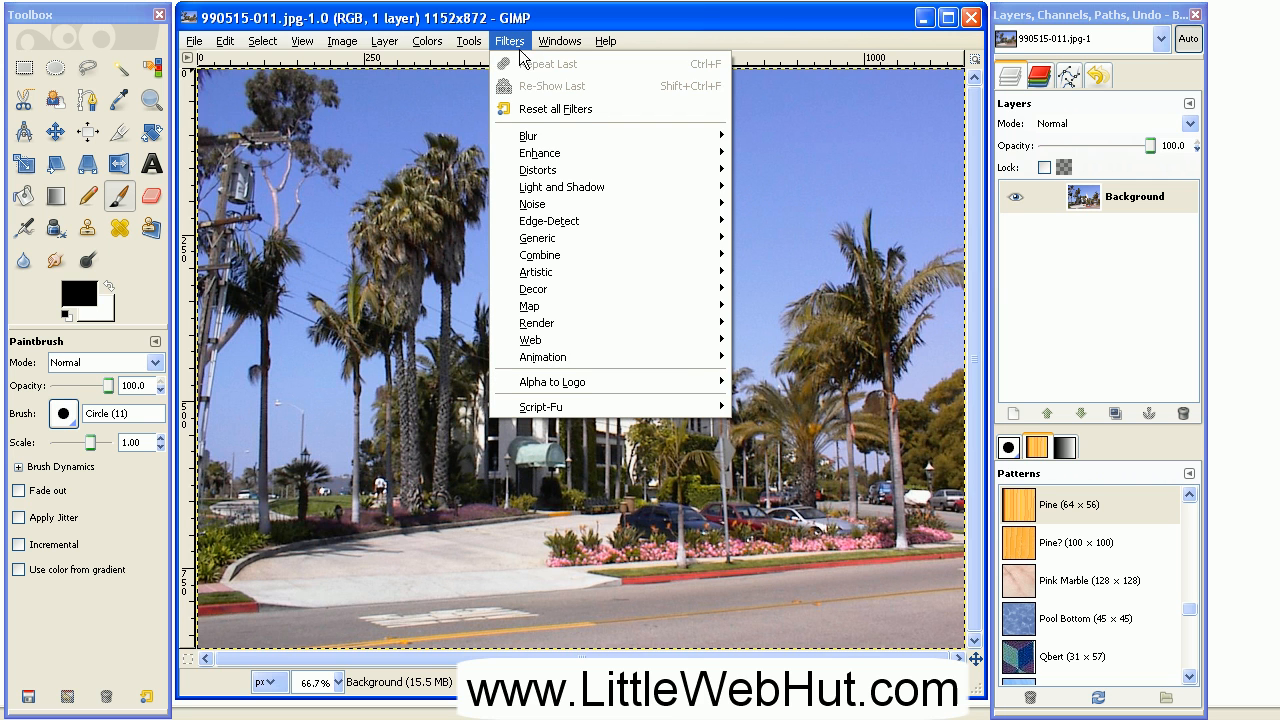
pyautogui.moveTo(580, 180)
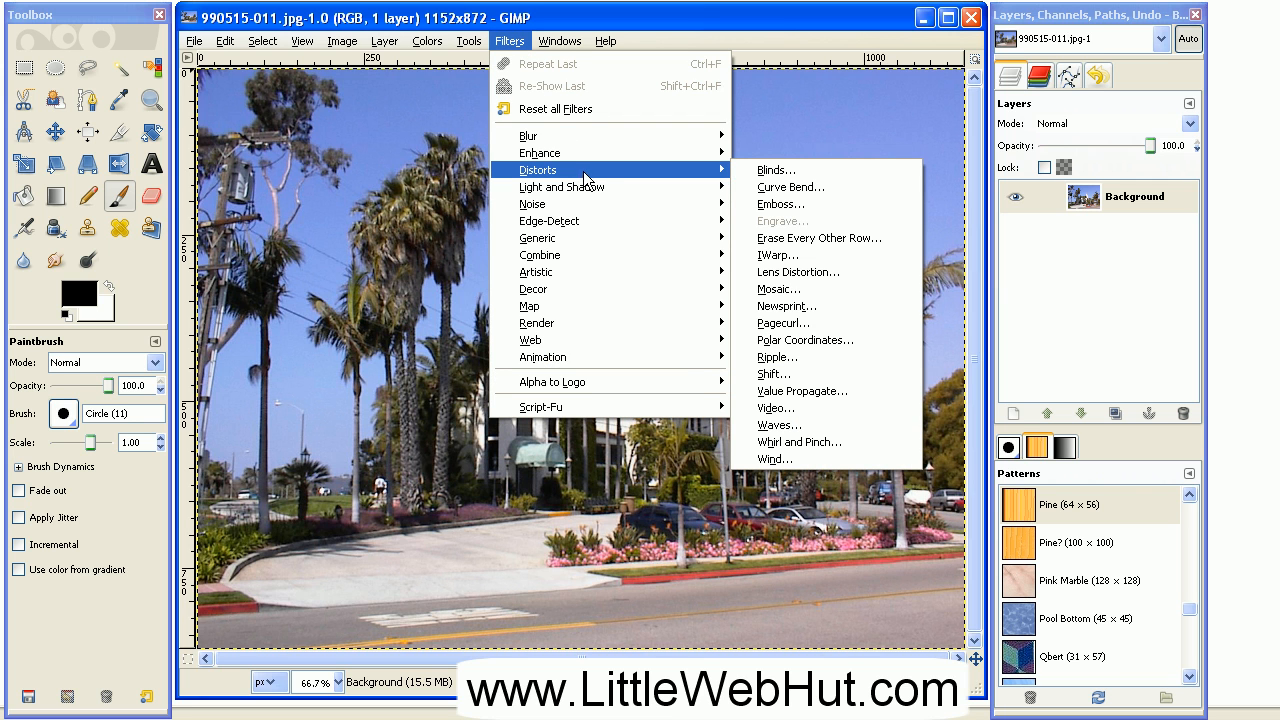
pyautogui.click(820, 340)
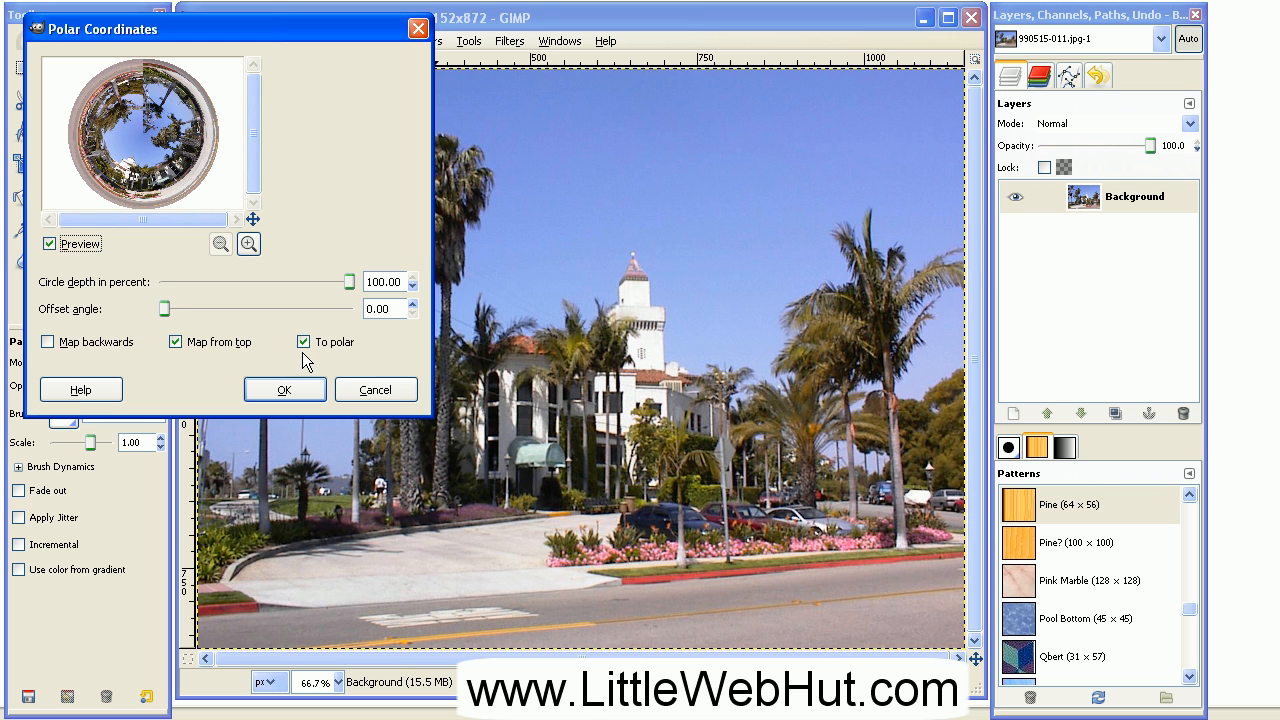
pyautogui.click(176, 343)
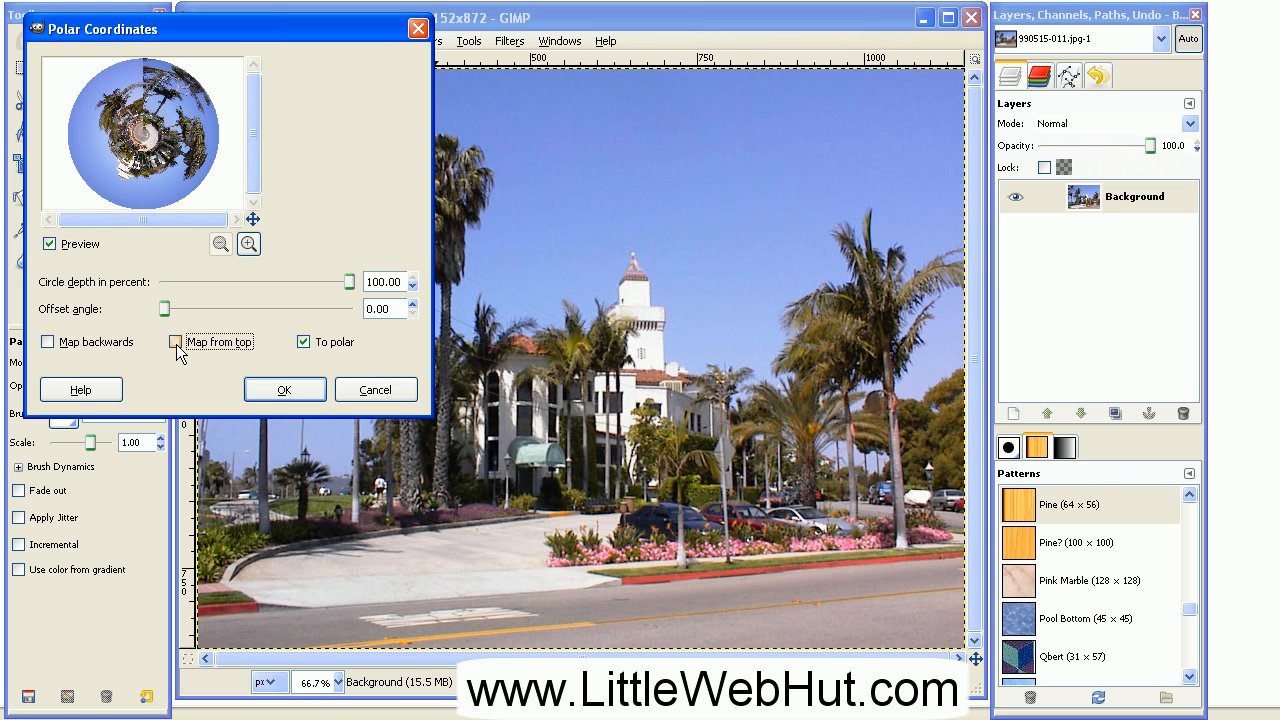
pyautogui.click(283, 392)
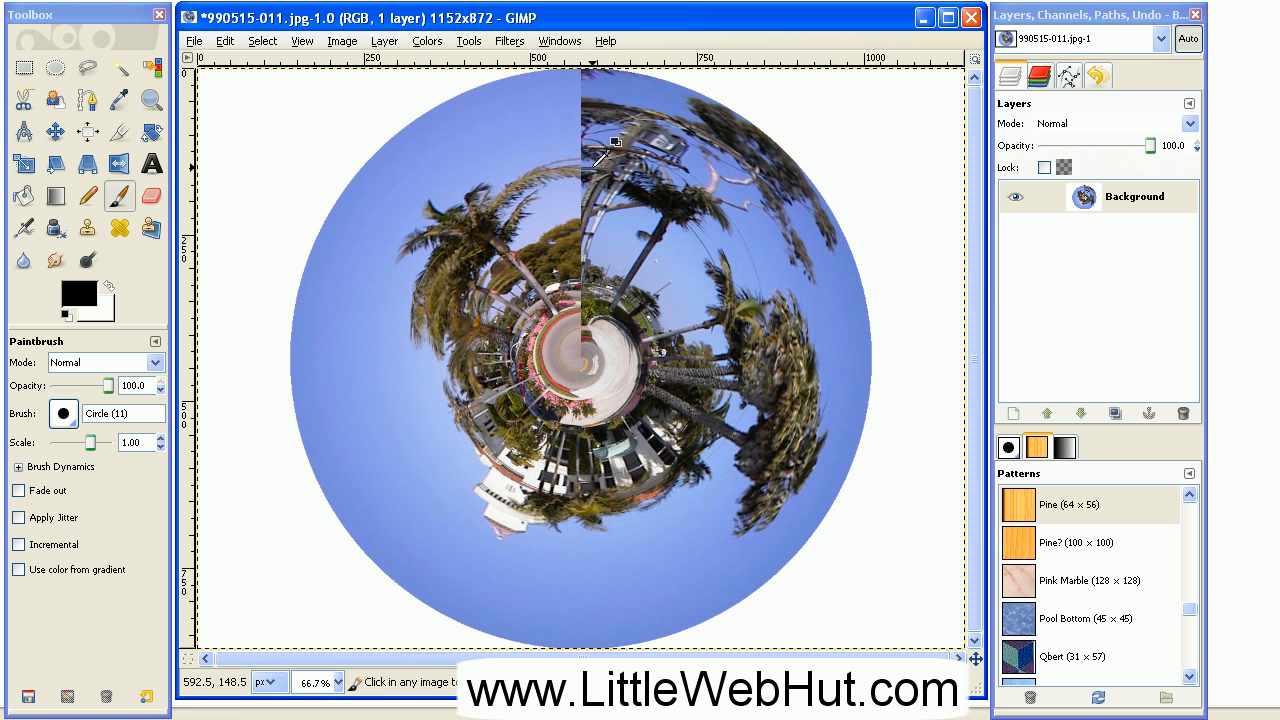
pyautogui.hotkey('ctrl', 'z')
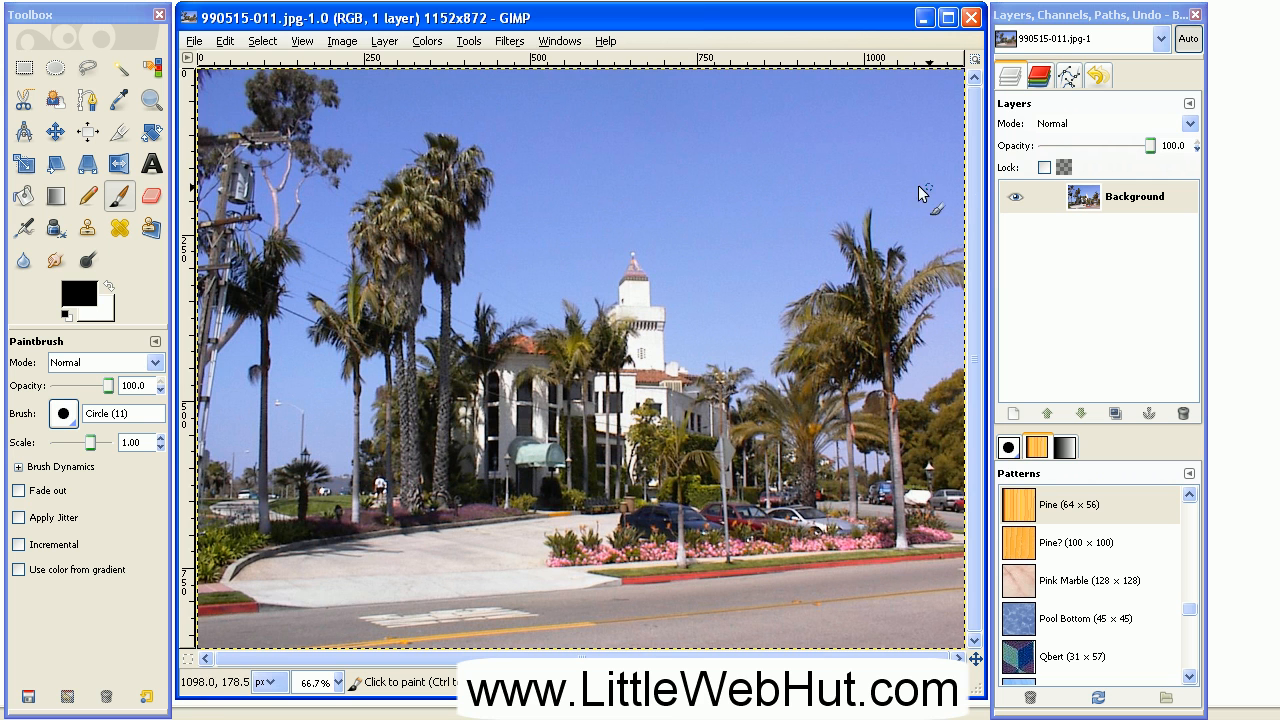
# - Add an alpha channel to the Background layer and duplicate the layer
pyautogui.rightClick(1078, 199)
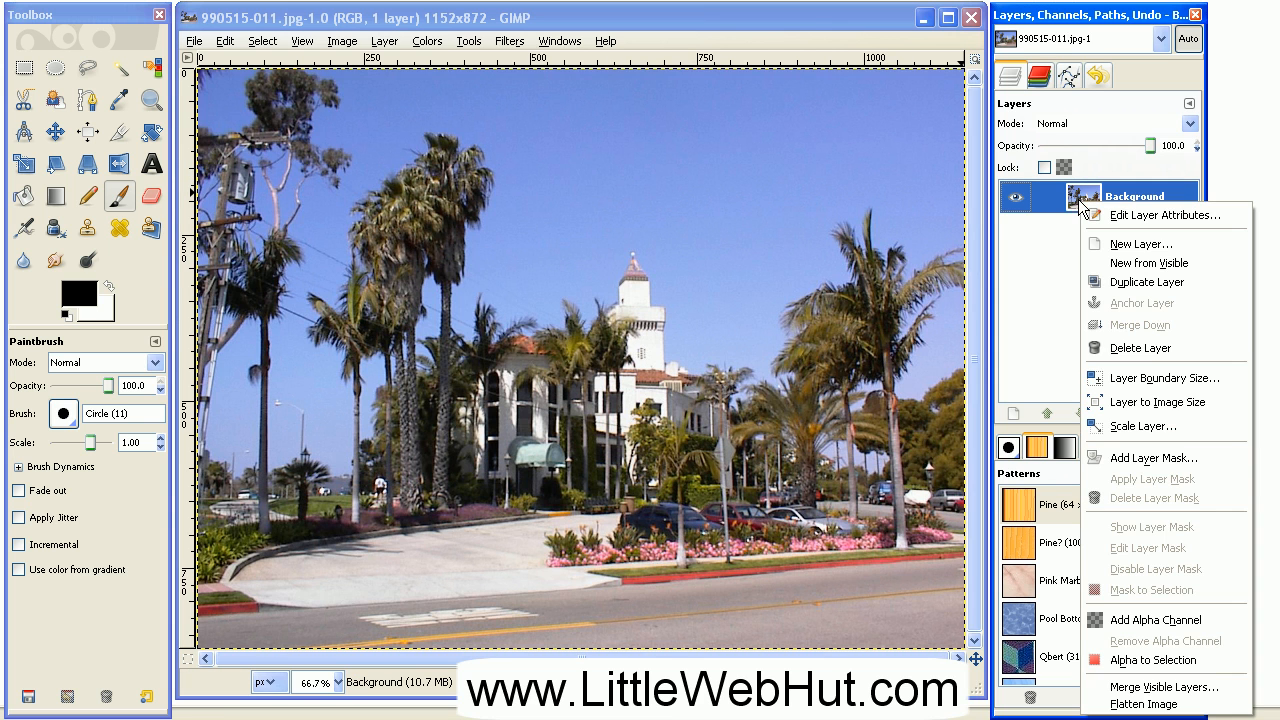
pyautogui.click(1108, 620)
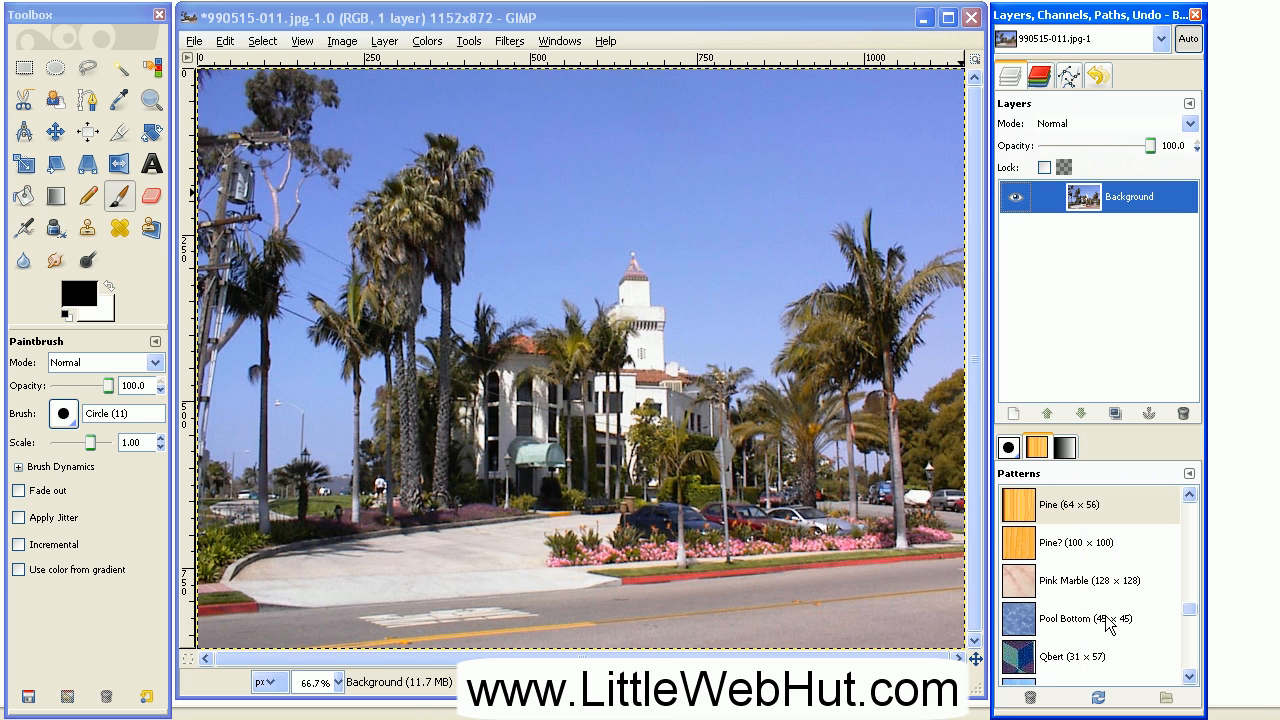
pyautogui.click(1115, 414)
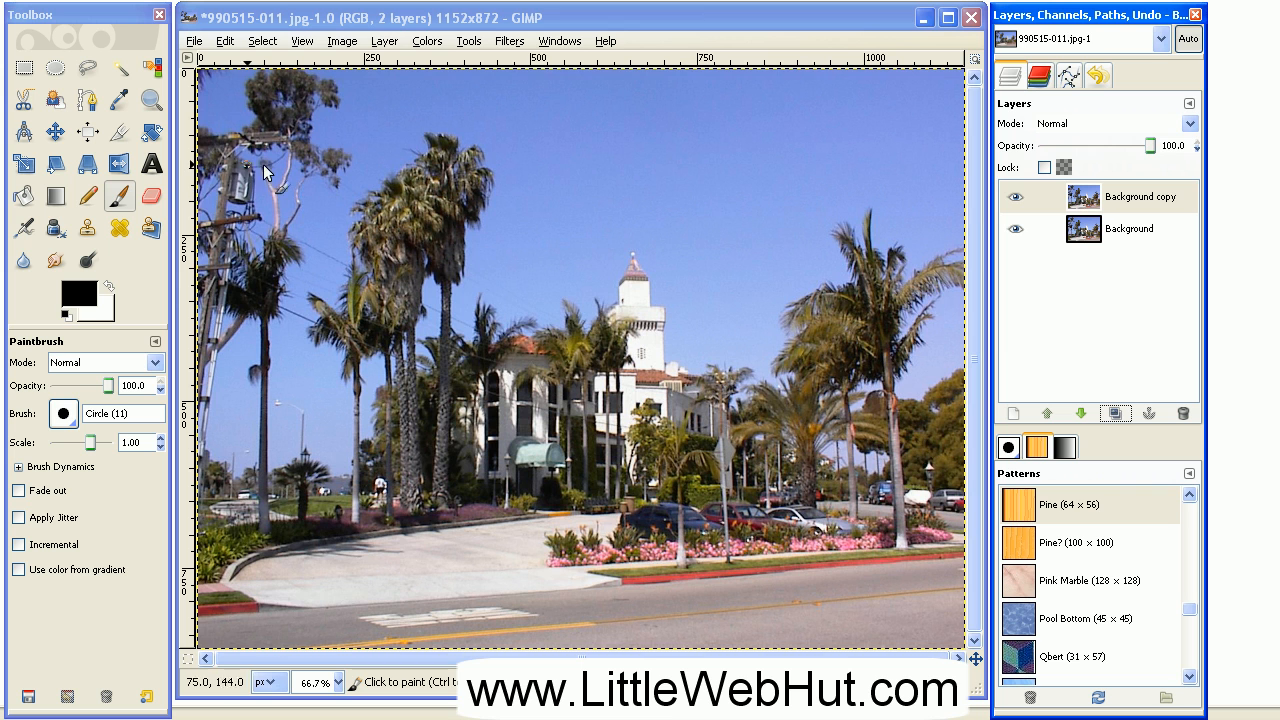
# - Flip the Background copy layer horizontally
pyautogui.click(119, 166)
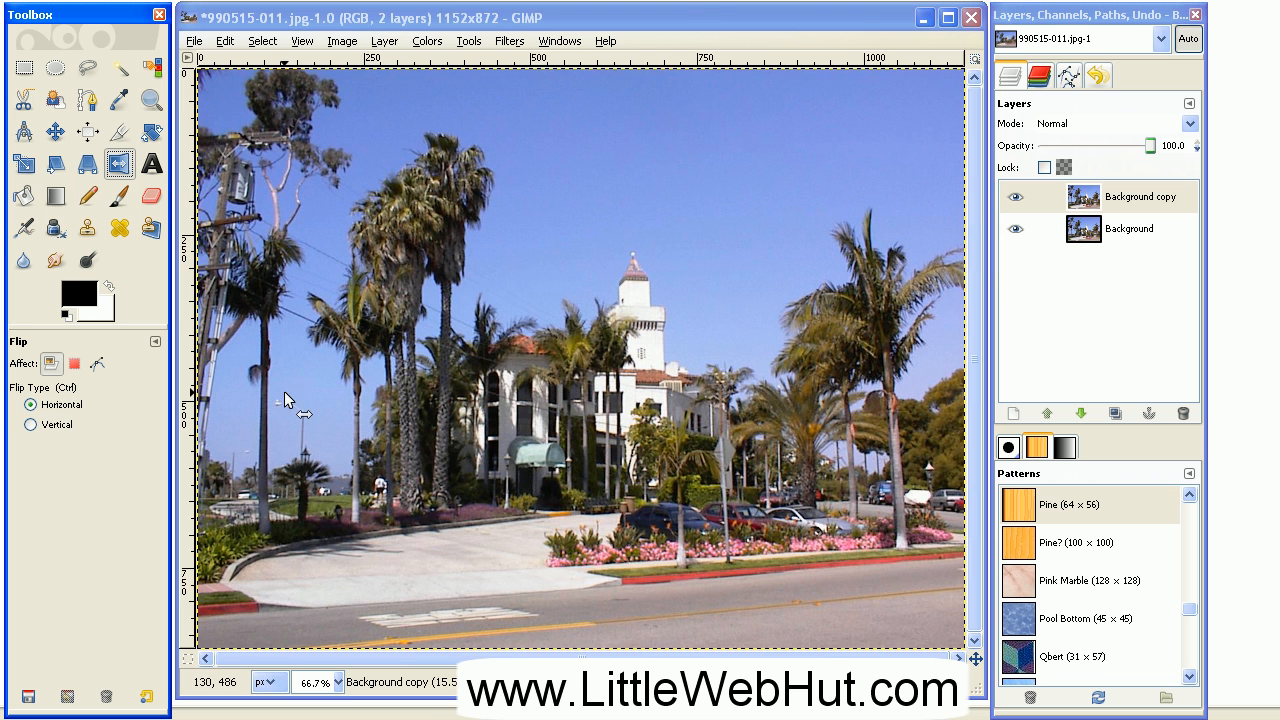
pyautogui.click(494, 356)
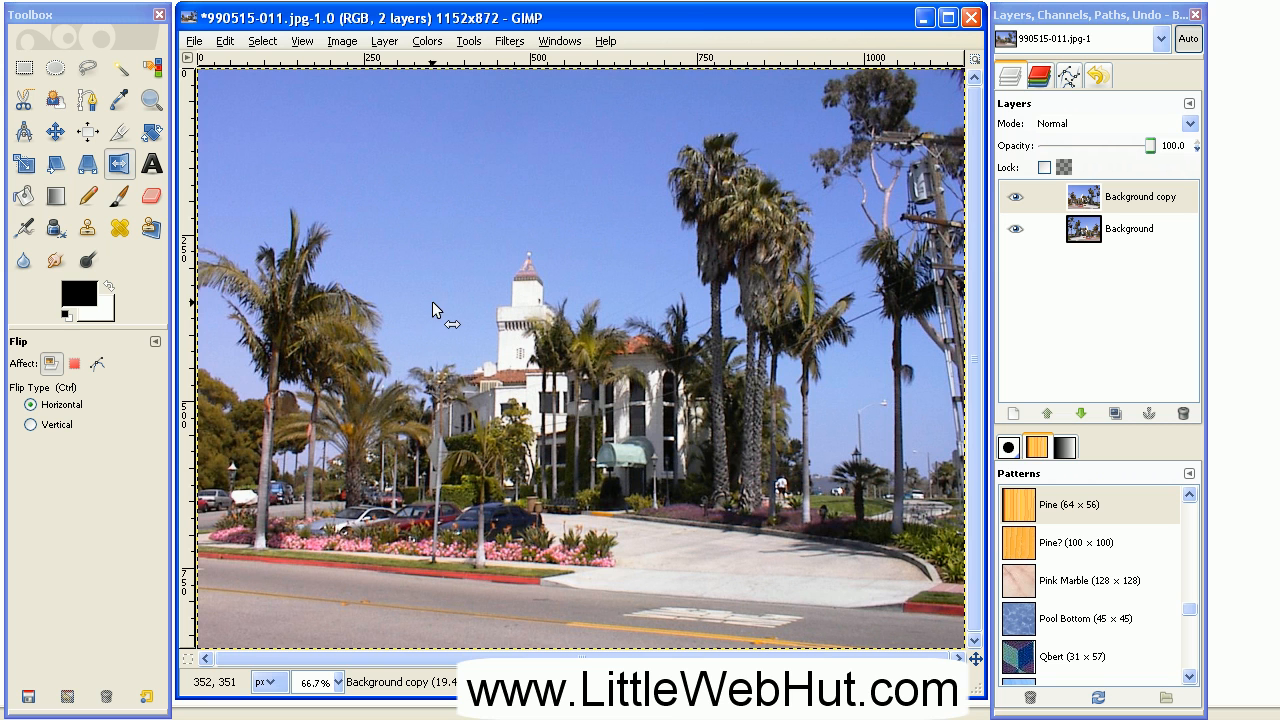
# - Erase a strip along the right edge of the Background copy layer using the Circle (19) brush at scale 5.21
pyautogui.click(151, 196)
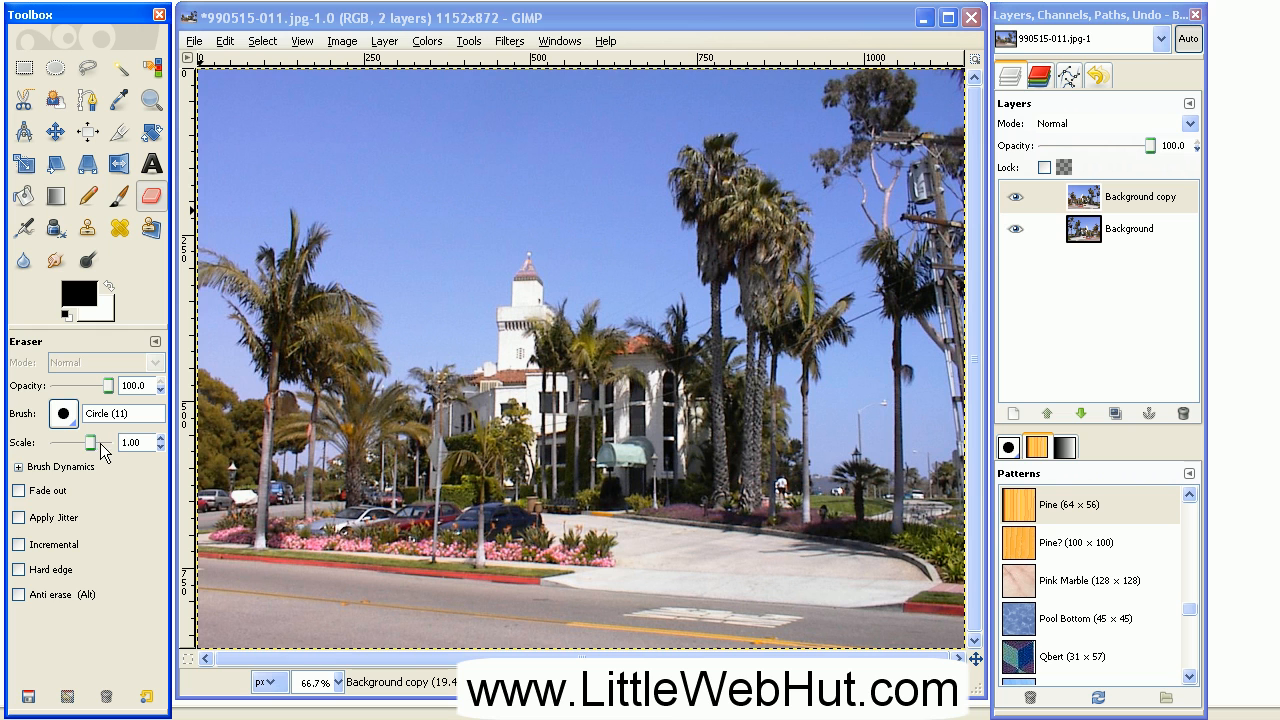
pyautogui.moveTo(90, 443); pyautogui.dragTo(104, 443)
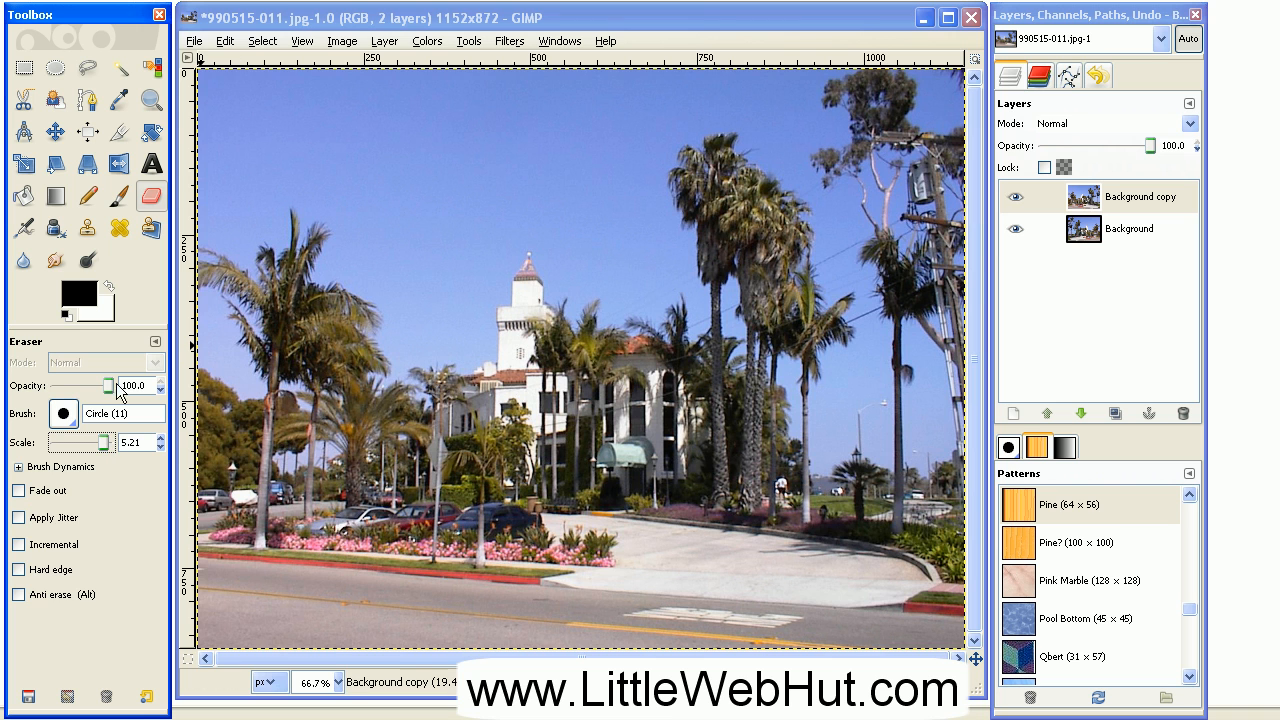
pyautogui.click(64, 413)
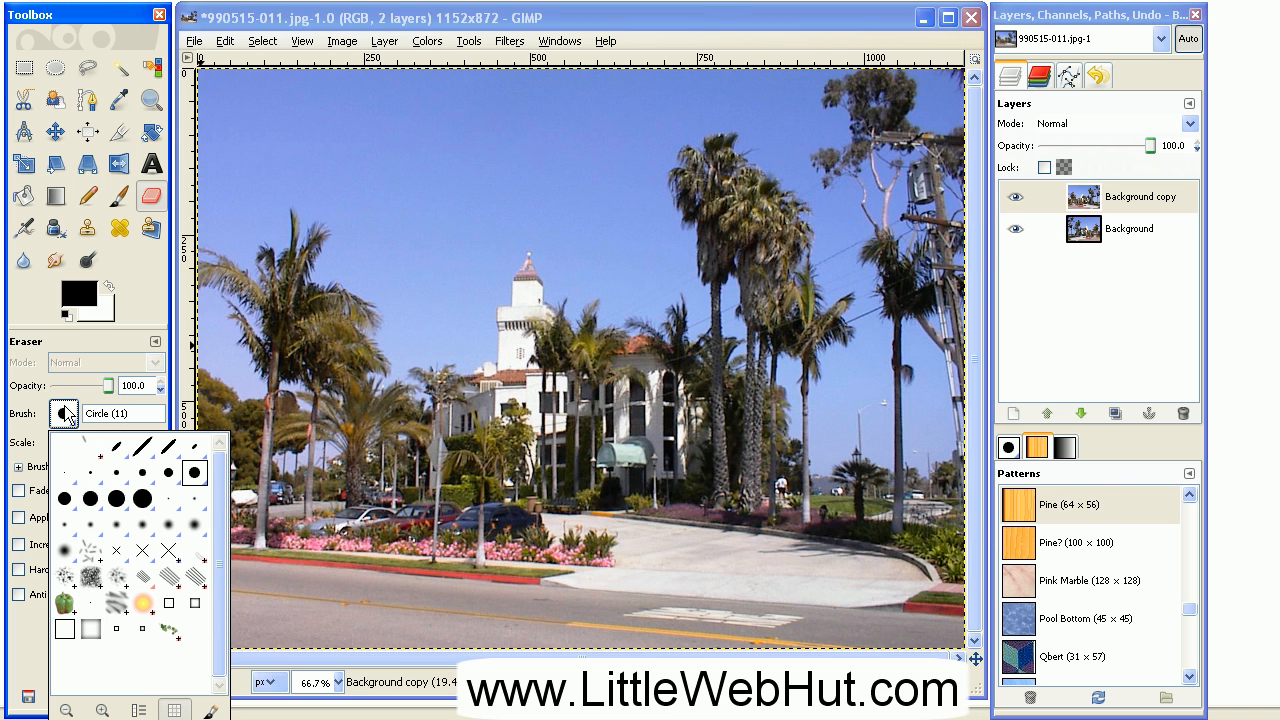
pyautogui.doubleClick(143, 500)
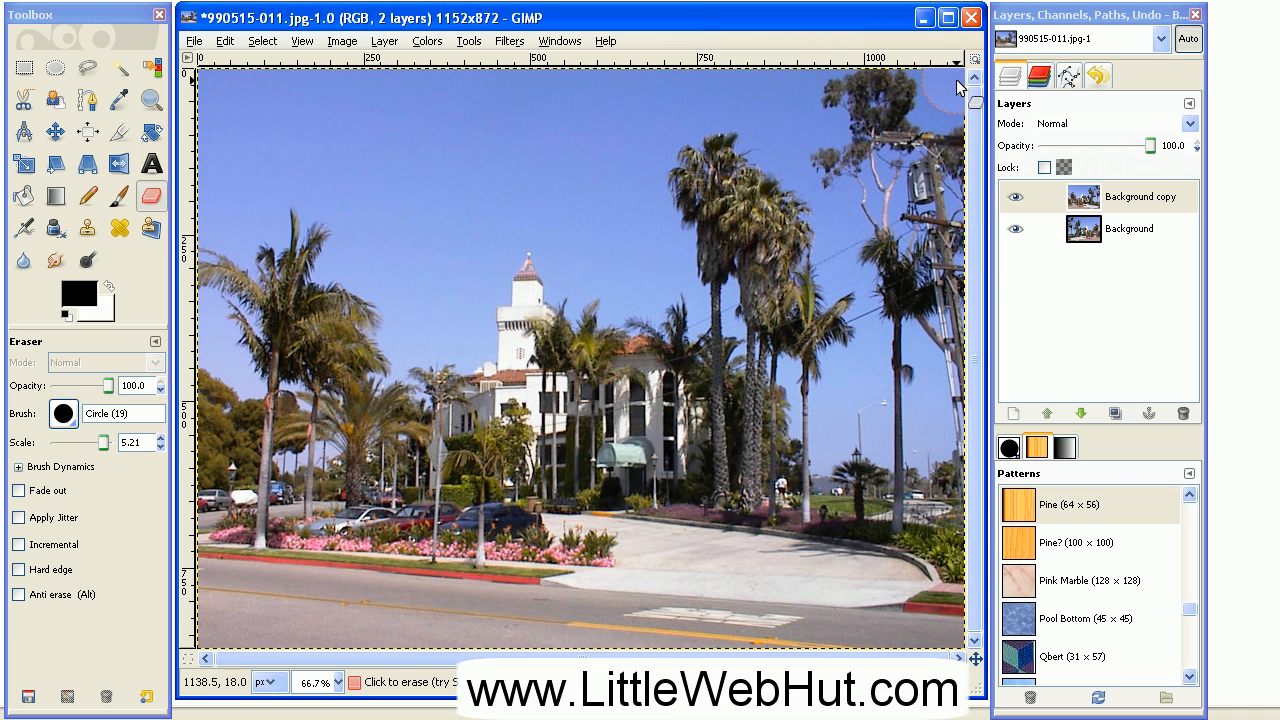
pyautogui.moveTo(958, 98); pyautogui.dragTo(958, 552)
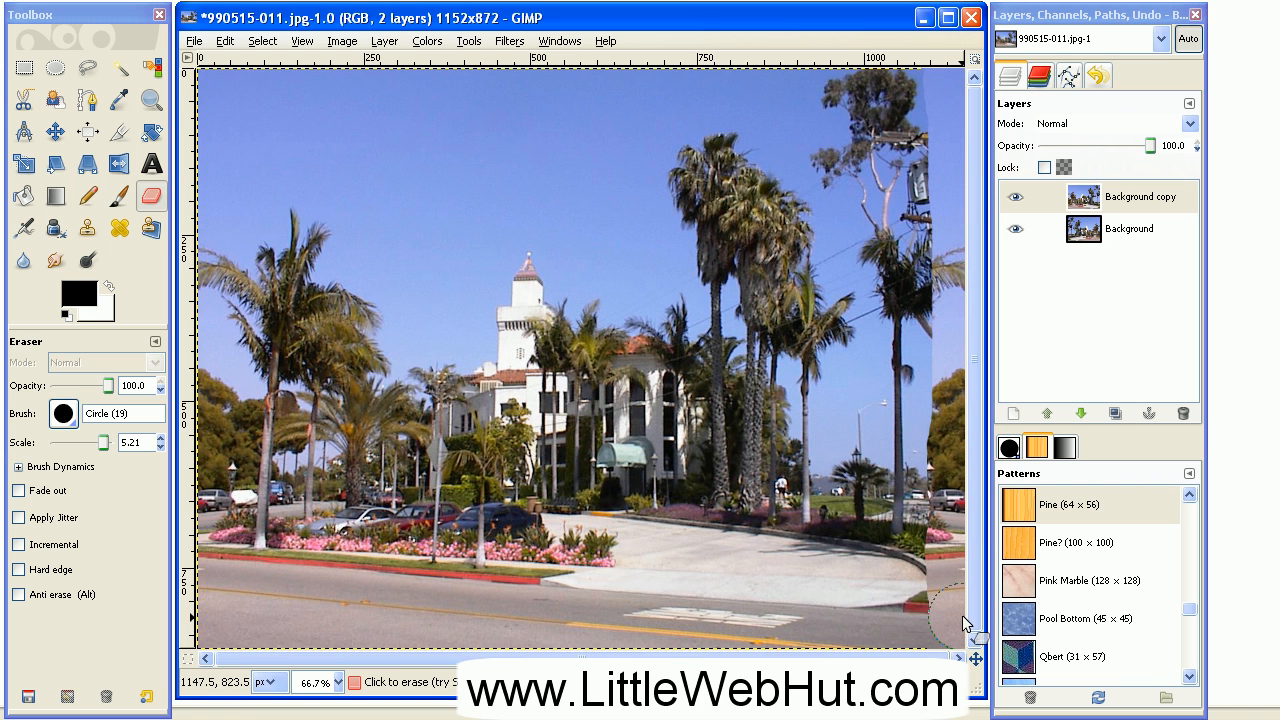
pyautogui.moveTo(962, 629); pyautogui.dragTo(962, 630)
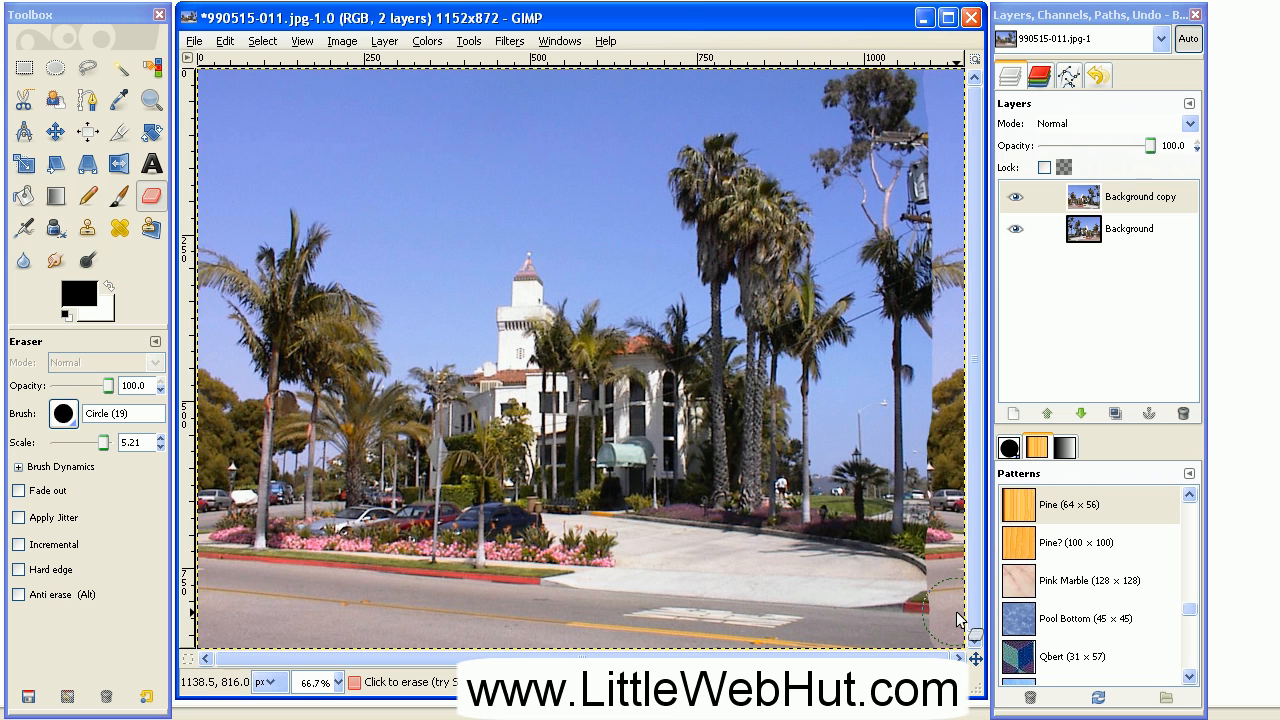
pyautogui.moveTo(958, 580)
pyautogui.mouseDown()
pyautogui.moveTo(983, 442)
pyautogui.moveTo(960, 410)
pyautogui.mouseUp()
pyautogui.moveTo(918, 104)
pyautogui.mouseDown()
pyautogui.moveTo(936, 208)
pyautogui.moveTo(931, 588)
pyautogui.mouseUp()
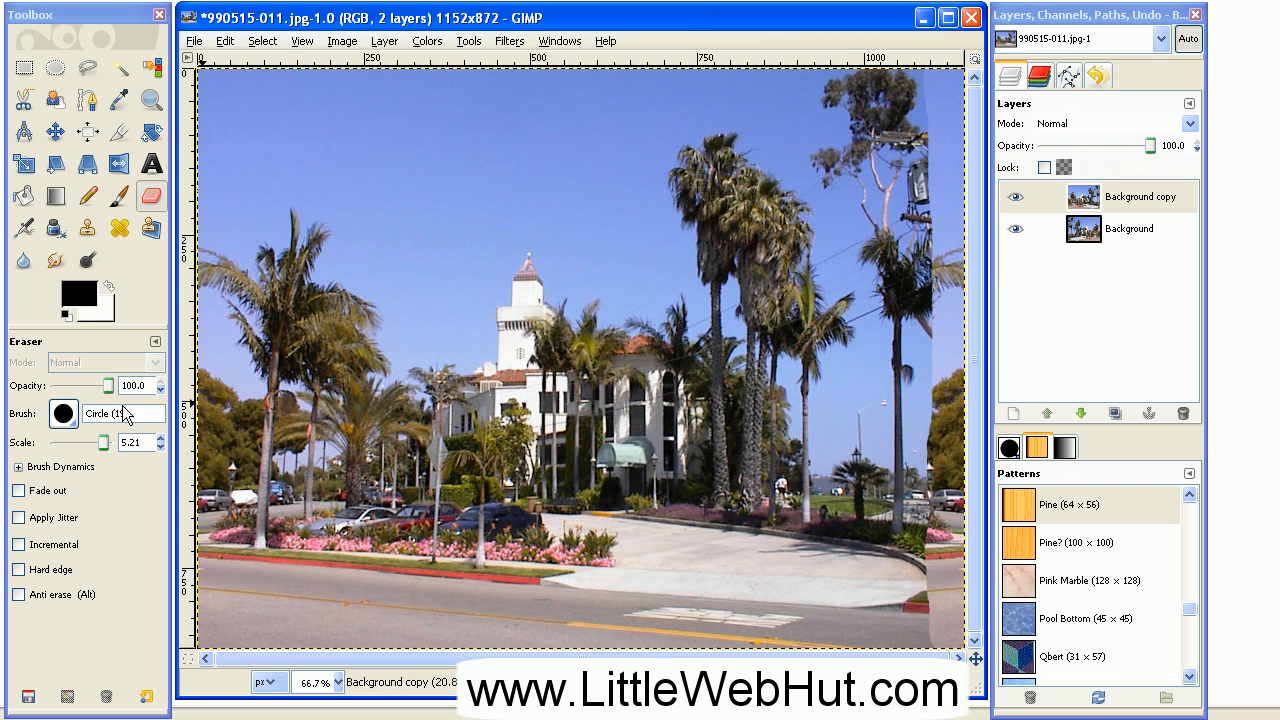
# - Blend the seam on the copy's right side by erasing the pole, tall tree and dark palm with the Circle Fuzzy (19) brush
pyautogui.click(64, 418)
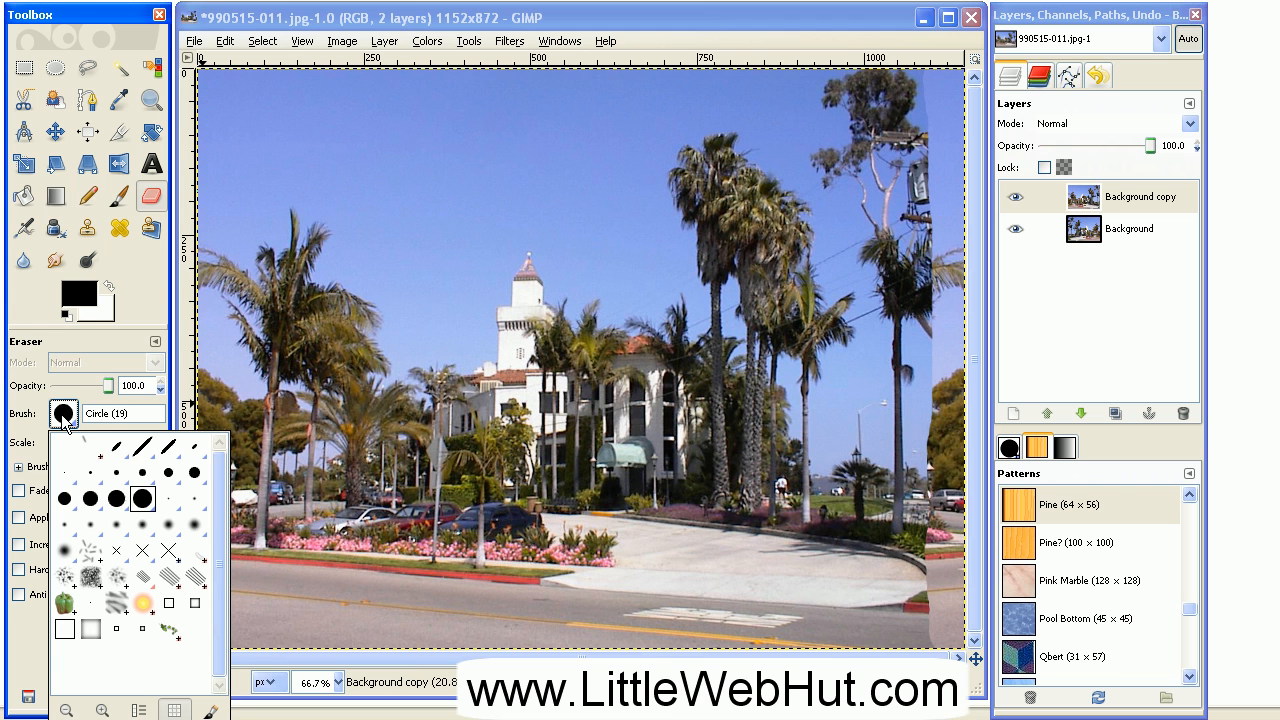
pyautogui.click(67, 558)
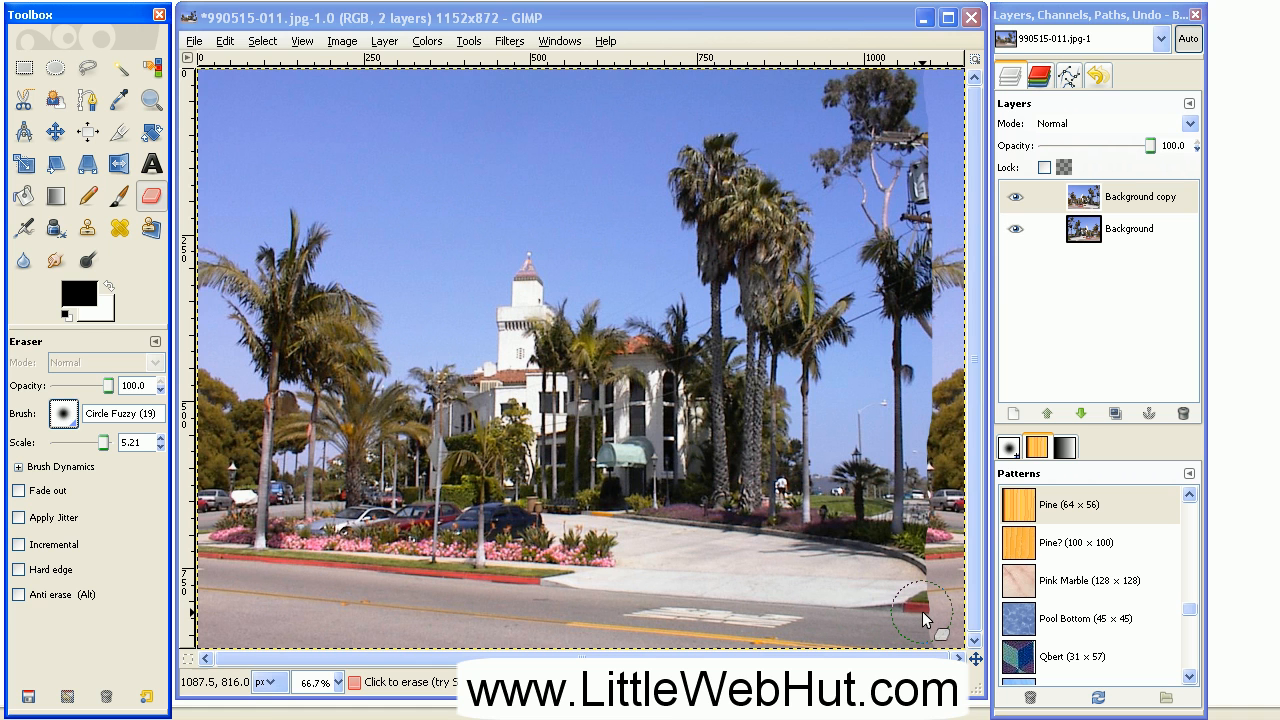
pyautogui.moveTo(924, 619); pyautogui.dragTo(938, 573)
pyautogui.click(925, 612)
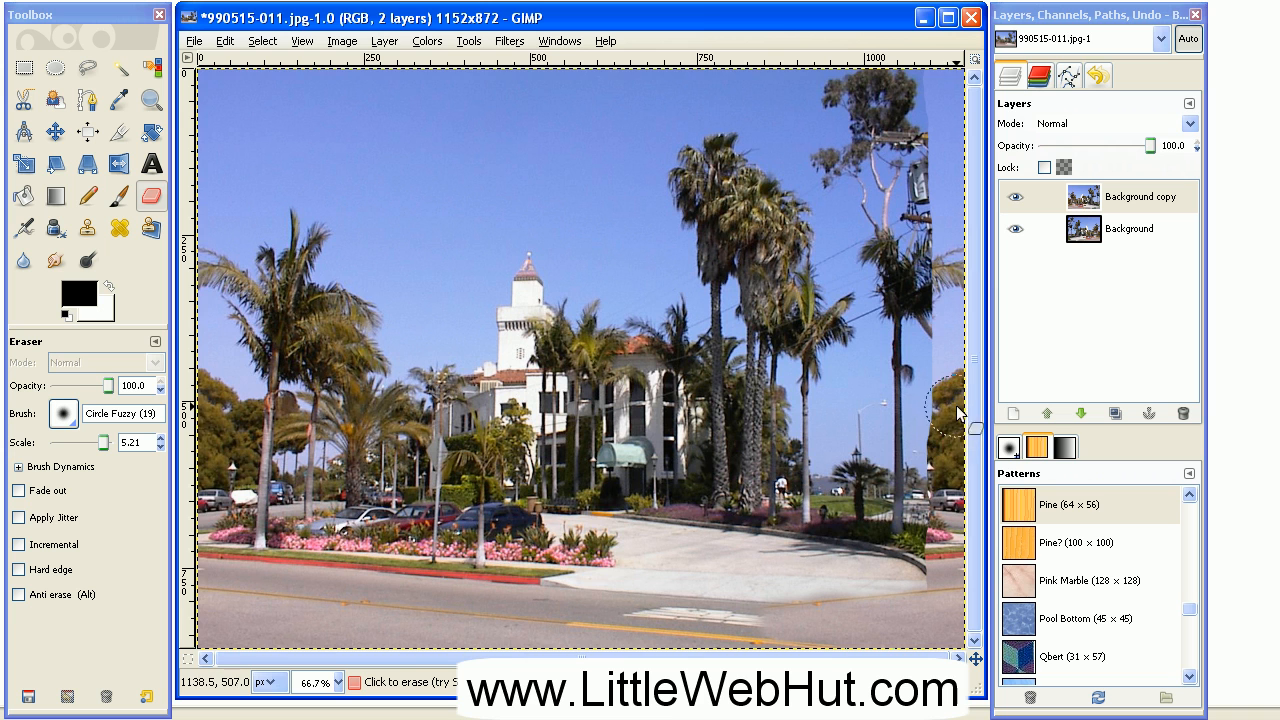
pyautogui.moveTo(944, 418)
pyautogui.mouseDown()
pyautogui.moveTo(932, 422)
pyautogui.moveTo(929, 466)
pyautogui.moveTo(939, 510)
pyautogui.mouseUp()
pyautogui.moveTo(938, 512)
pyautogui.mouseDown()
pyautogui.moveTo(938, 557)
pyautogui.moveTo(956, 559)
pyautogui.moveTo(940, 531)
pyautogui.moveTo(945, 545)
pyautogui.moveTo(924, 543)
pyautogui.moveTo(936, 539)
pyautogui.moveTo(929, 216)
pyautogui.moveTo(944, 210)
pyautogui.moveTo(942, 178)
pyautogui.moveTo(919, 178)
pyautogui.moveTo(928, 186)
pyautogui.moveTo(910, 123)
pyautogui.moveTo(917, 93)
pyautogui.moveTo(848, 86)
pyautogui.moveTo(920, 78)
pyautogui.moveTo(822, 81)
pyautogui.moveTo(825, 107)
pyautogui.moveTo(839, 99)
pyautogui.moveTo(860, 131)
pyautogui.moveTo(909, 111)
pyautogui.moveTo(862, 120)
pyautogui.moveTo(835, 155)
pyautogui.moveTo(886, 183)
pyautogui.mouseUp()
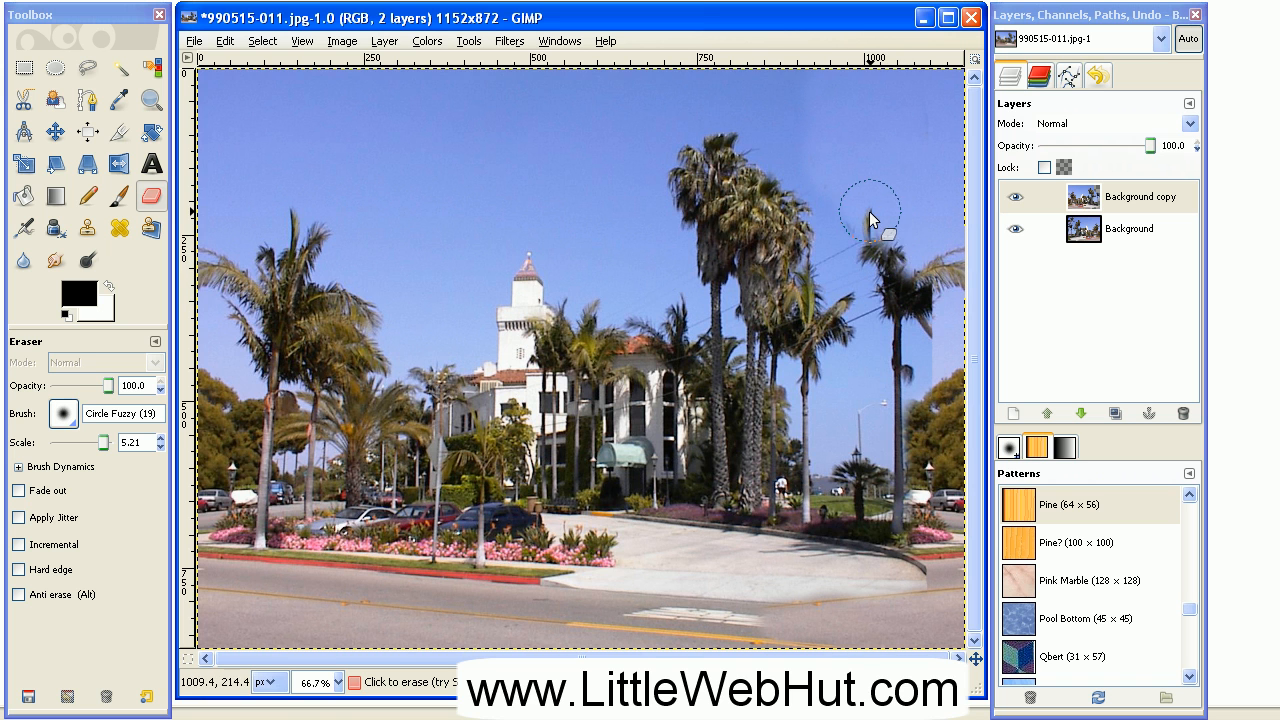
pyautogui.moveTo(884, 233)
pyautogui.mouseDown()
pyautogui.moveTo(896, 286)
pyautogui.moveTo(855, 237)
pyautogui.moveTo(877, 290)
pyautogui.moveTo(888, 260)
pyautogui.moveTo(929, 260)
pyautogui.moveTo(916, 303)
pyautogui.moveTo(887, 276)
pyautogui.moveTo(872, 290)
pyautogui.moveTo(911, 334)
pyautogui.moveTo(916, 322)
pyautogui.moveTo(924, 352)
pyautogui.moveTo(919, 474)
pyautogui.moveTo(908, 353)
pyautogui.moveTo(916, 486)
pyautogui.moveTo(898, 318)
pyautogui.moveTo(889, 299)
pyautogui.moveTo(879, 316)
pyautogui.moveTo(865, 305)
pyautogui.moveTo(908, 359)
pyautogui.moveTo(897, 341)
pyautogui.moveTo(913, 413)
pyautogui.moveTo(910, 517)
pyautogui.moveTo(877, 258)
pyautogui.moveTo(914, 337)
pyautogui.moveTo(951, 487)
pyautogui.moveTo(943, 590)
pyautogui.mouseUp()
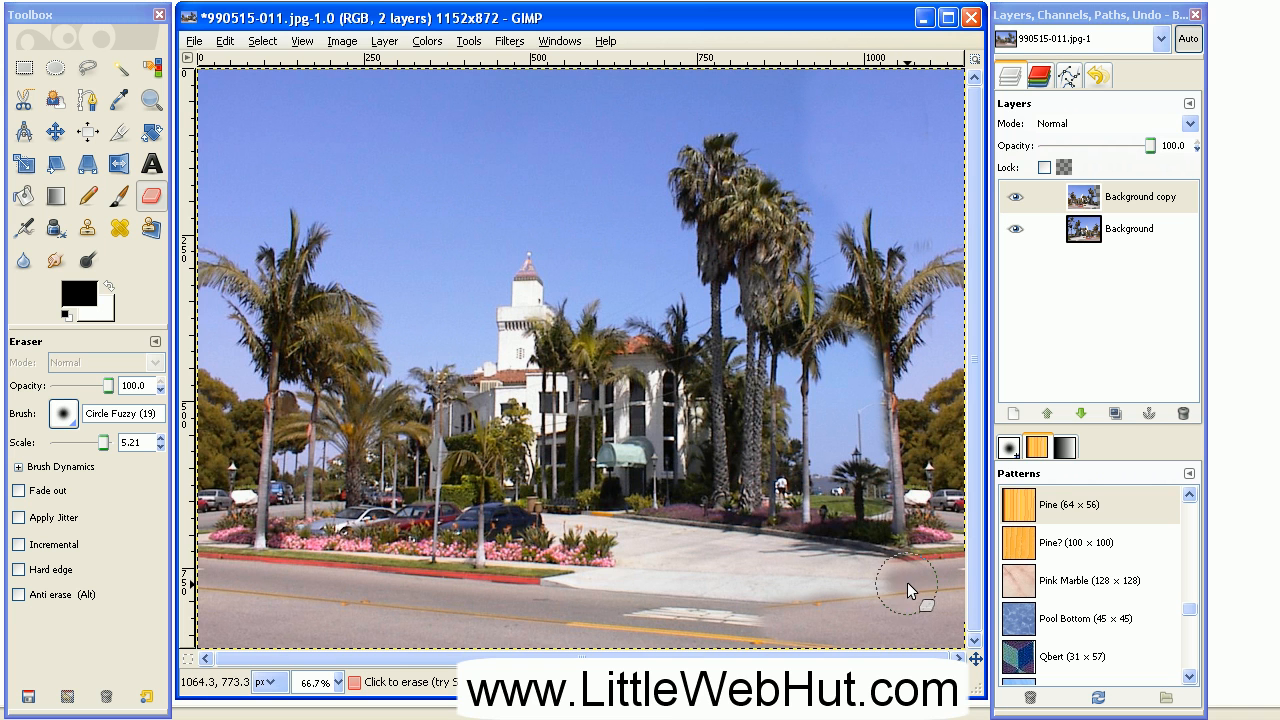
pyautogui.moveTo(923, 588)
pyautogui.mouseDown()
pyautogui.moveTo(846, 610)
pyautogui.moveTo(902, 596)
pyautogui.moveTo(930, 618)
pyautogui.moveTo(950, 400)
pyautogui.moveTo(922, 323)
pyautogui.moveTo(924, 281)
pyautogui.mouseUp()
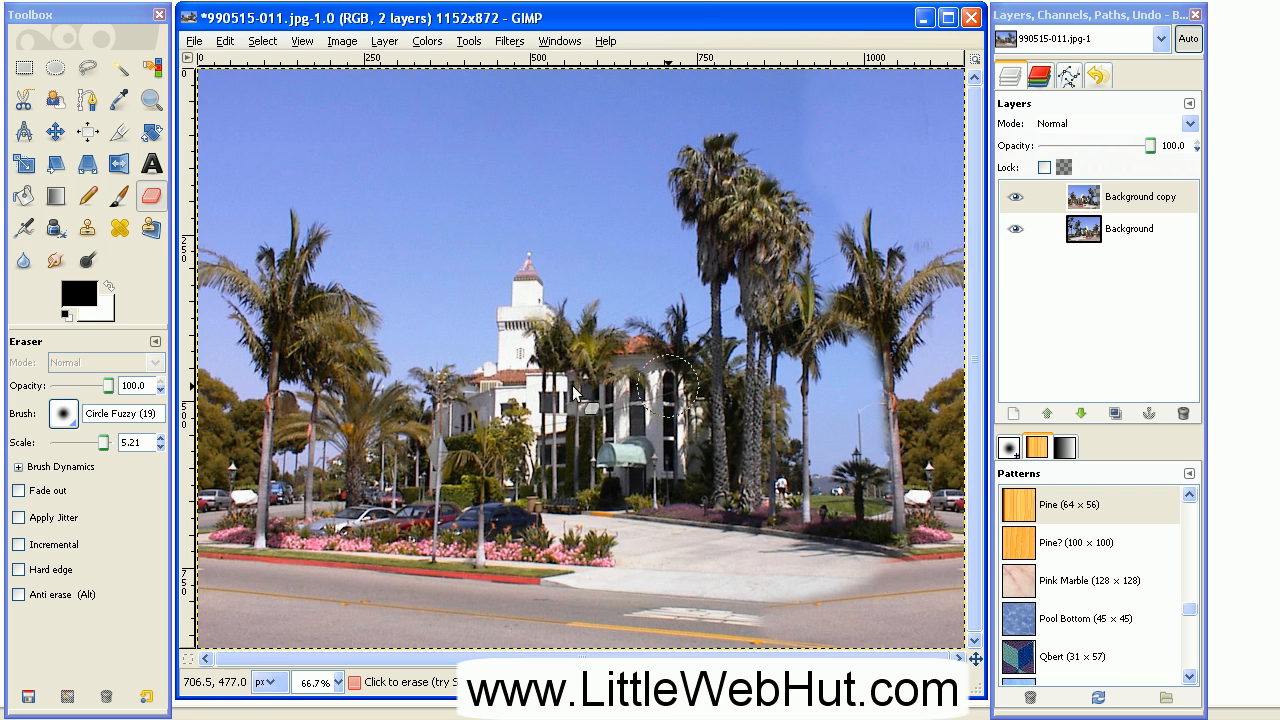
# - Merge the Background copy layer down into the Background layer
pyautogui.rightClick(1084, 202)
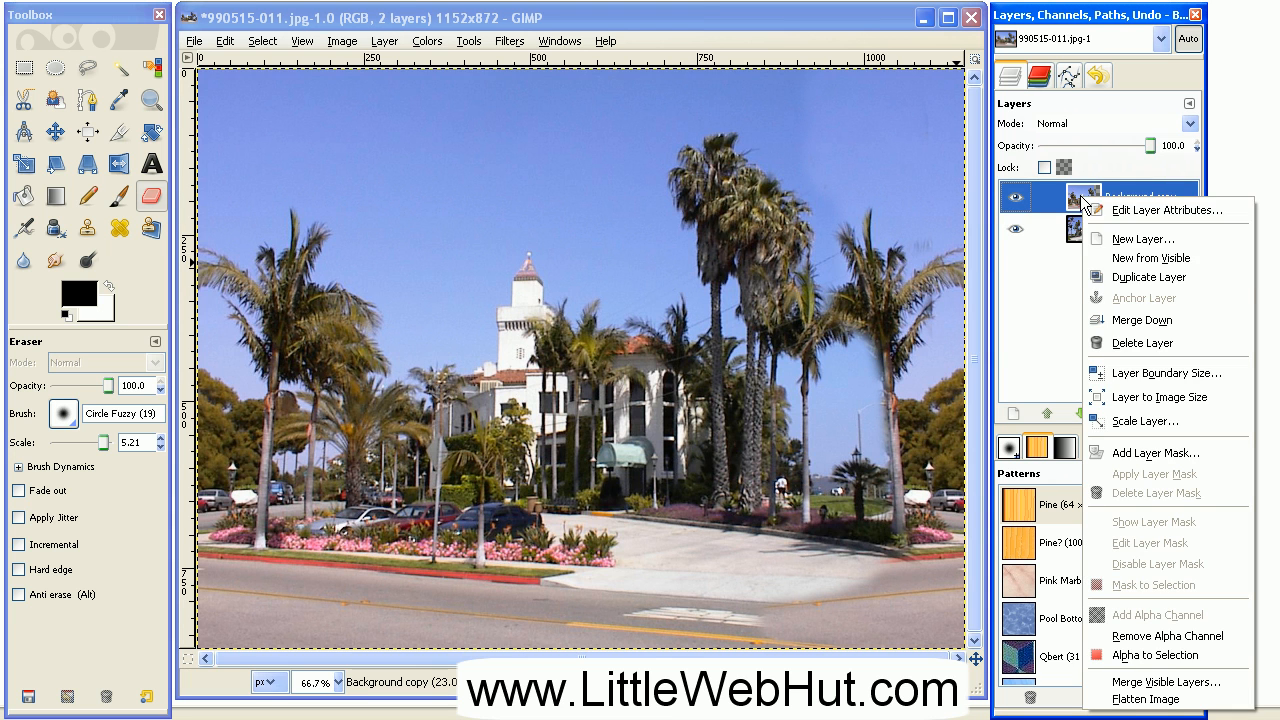
pyautogui.click(1097, 320)
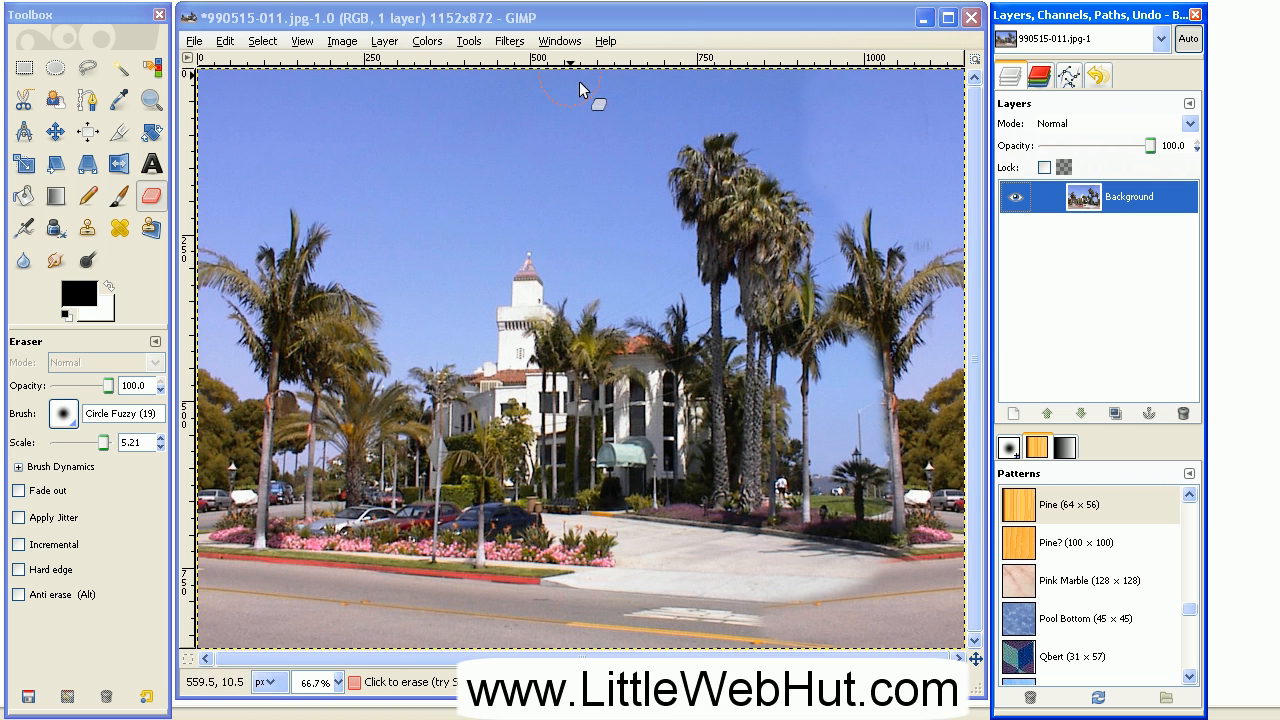
# - Apply the Polar Coordinates distortion to the merged photo with Map from top off and To polar on
pyautogui.click(510, 41)
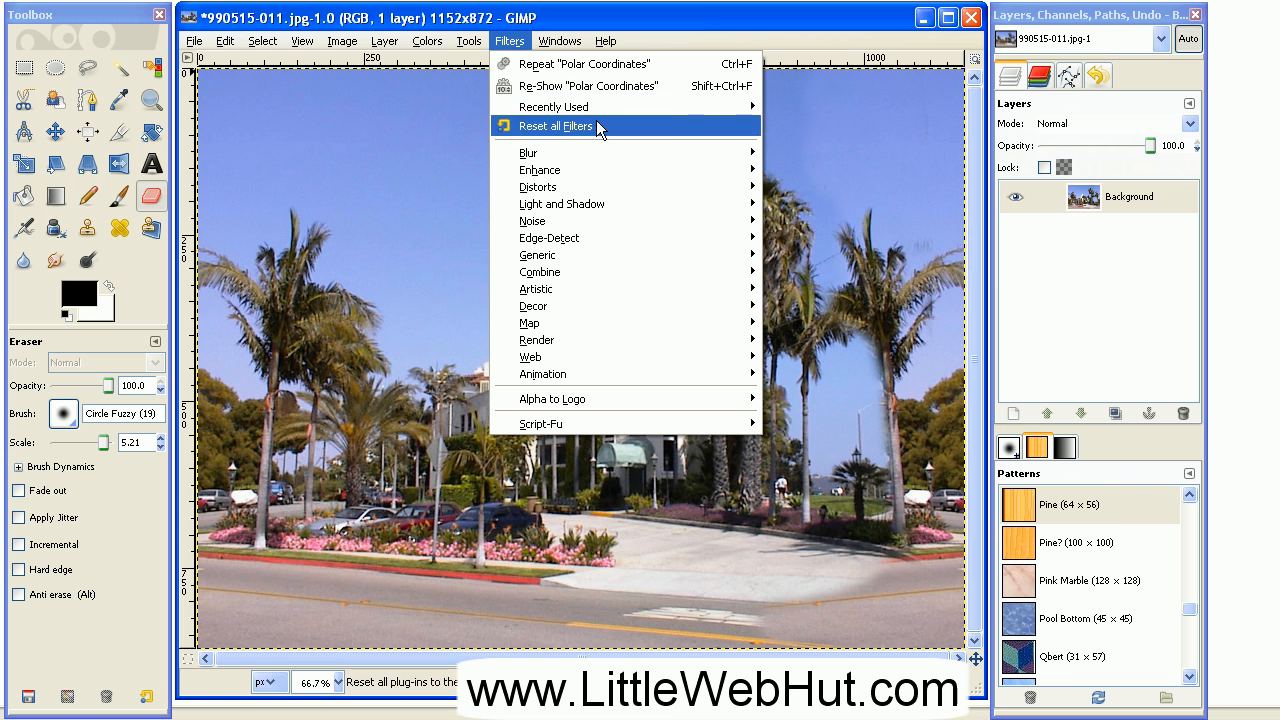
pyautogui.moveTo(610, 186)
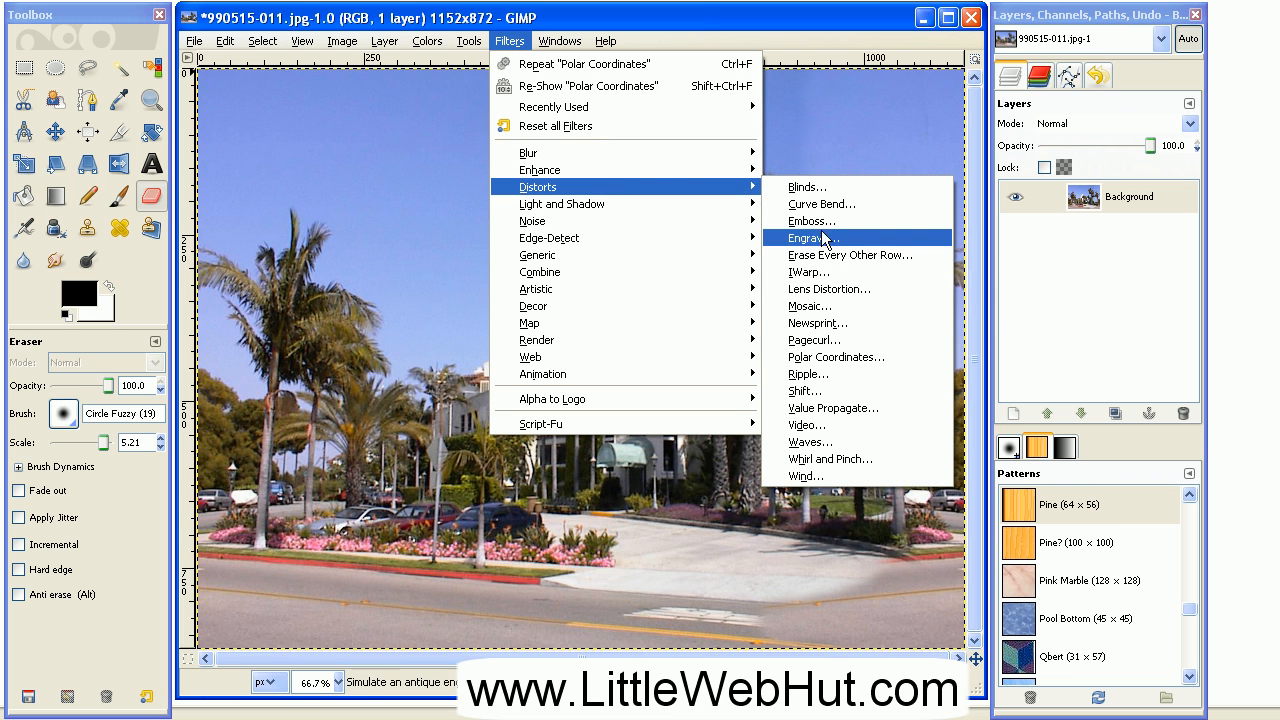
pyautogui.click(845, 358)
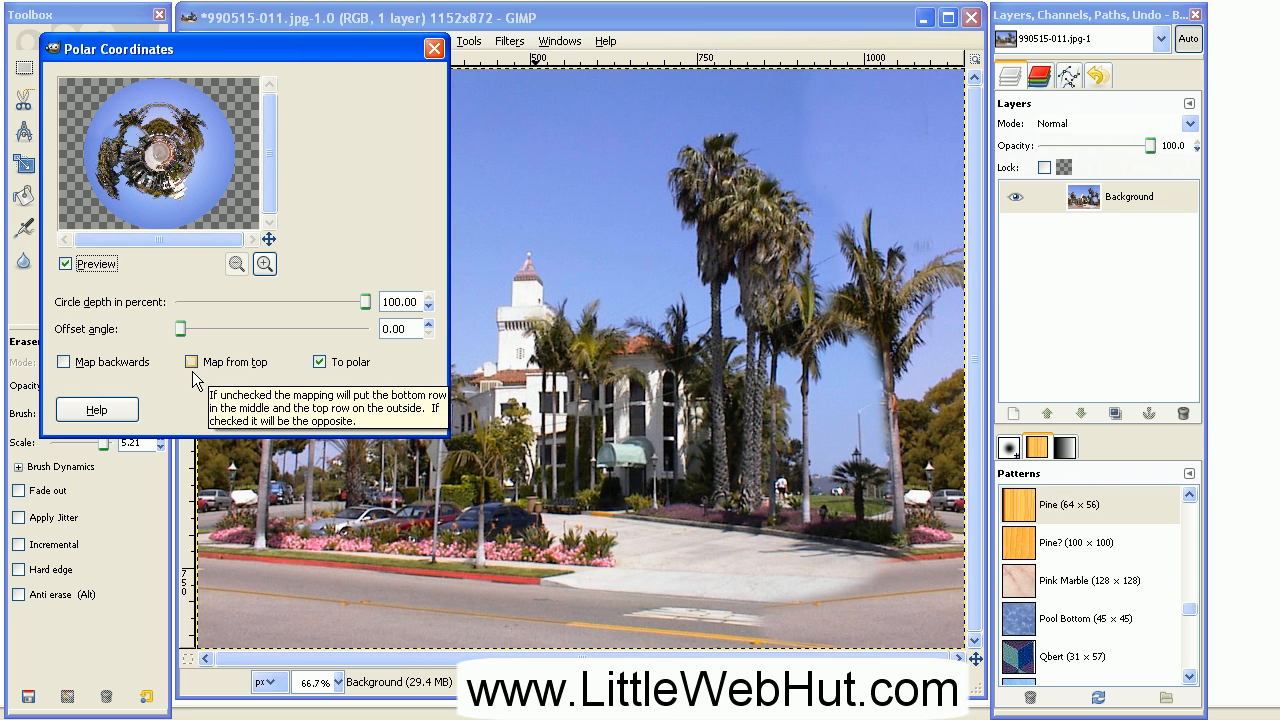
pyautogui.click(291, 412)
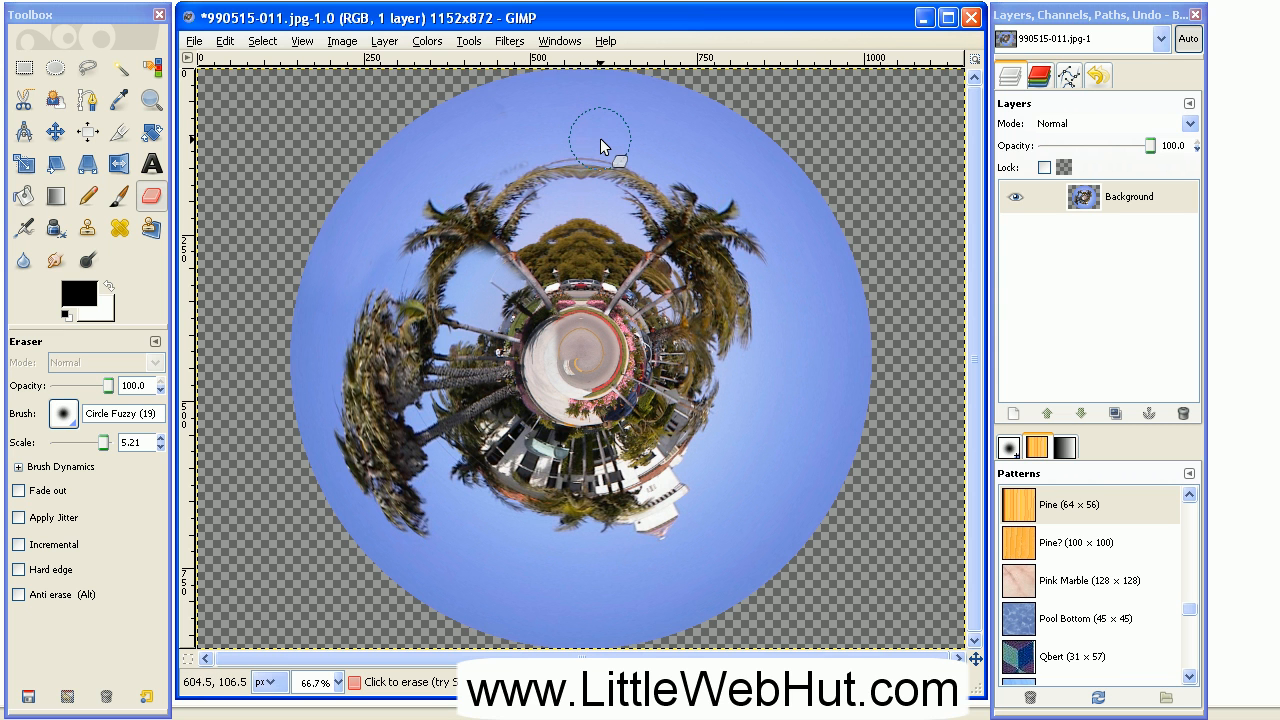
# - Rotate the circular planet image by -151.82 degrees about its centre so the white tower points upward
pyautogui.click(151, 134)
pyautogui.click(410, 286)
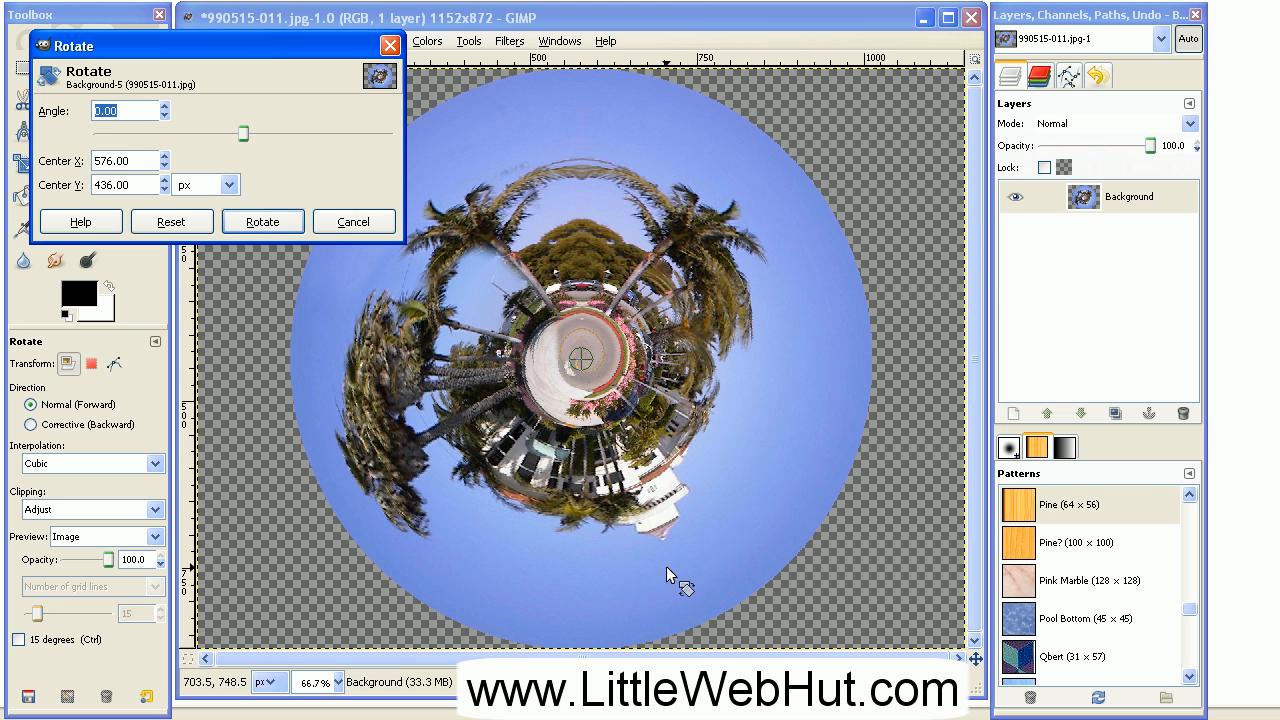
pyautogui.moveTo(666, 566); pyautogui.dragTo(601, 167)
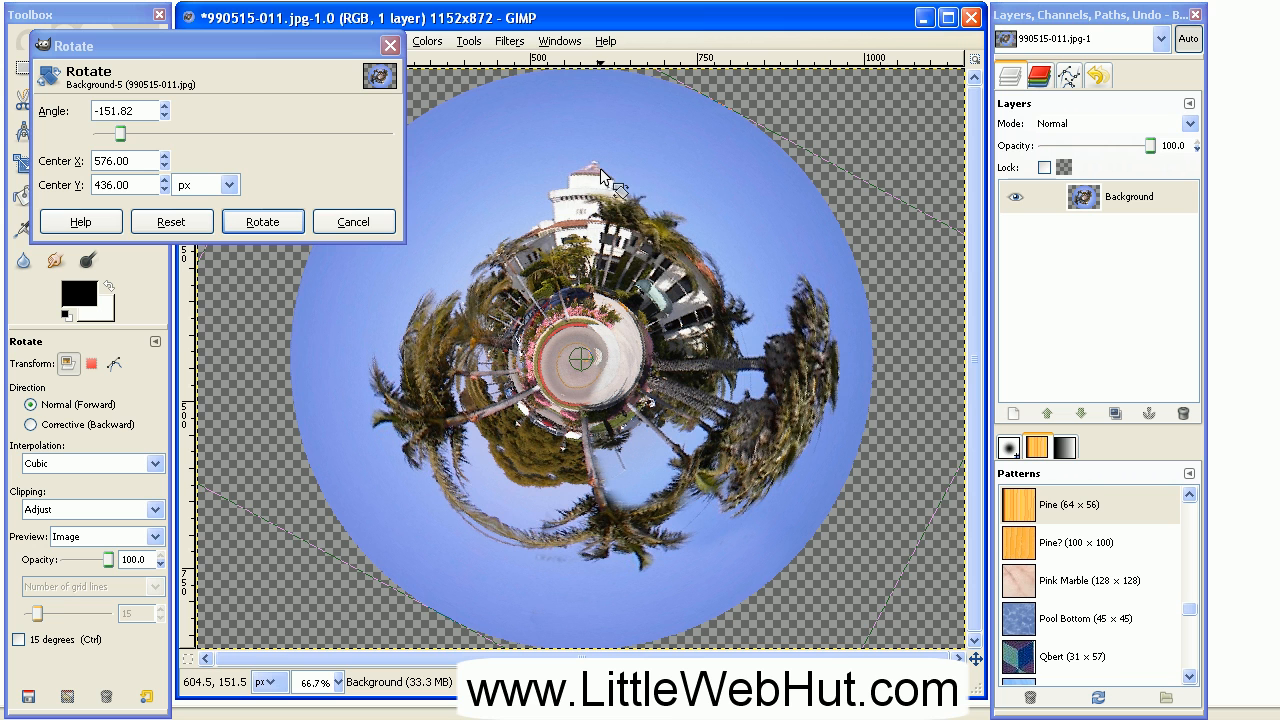
pyautogui.click(268, 223)
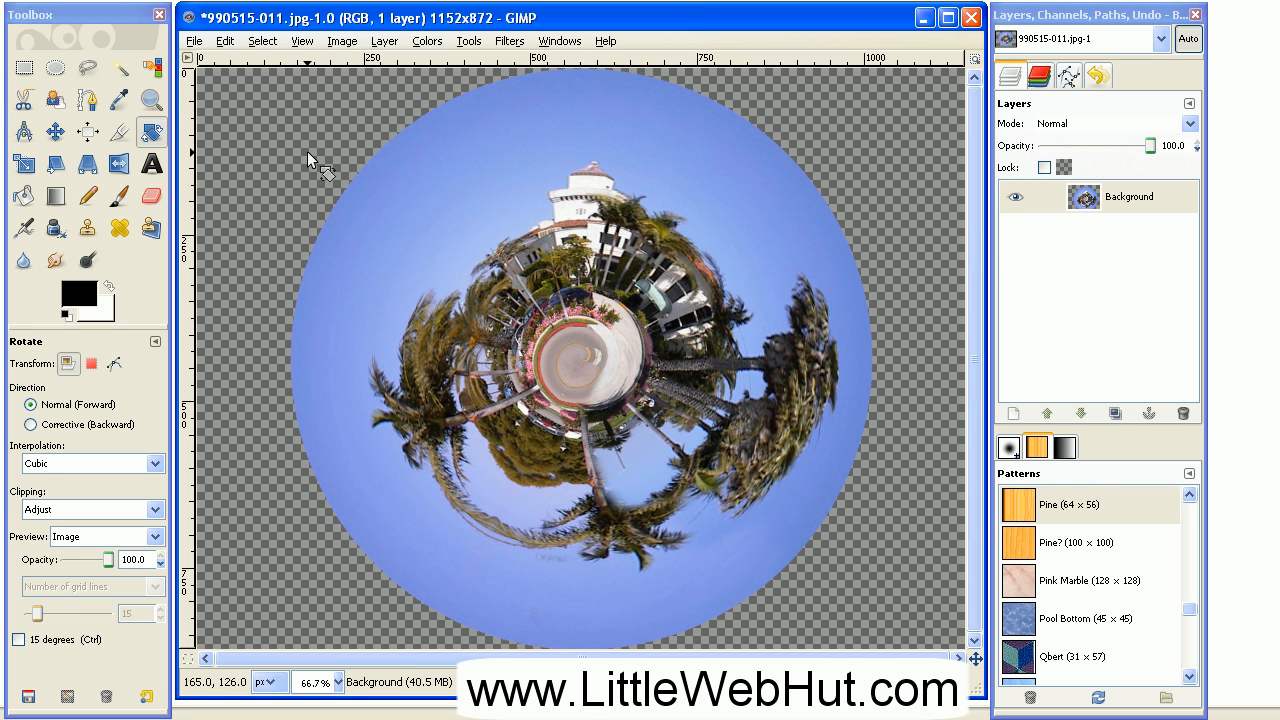
# - Fill the transparent area around the planet with blue sampled from the edge of its sky, and clear the selection
pyautogui.click(122, 68)
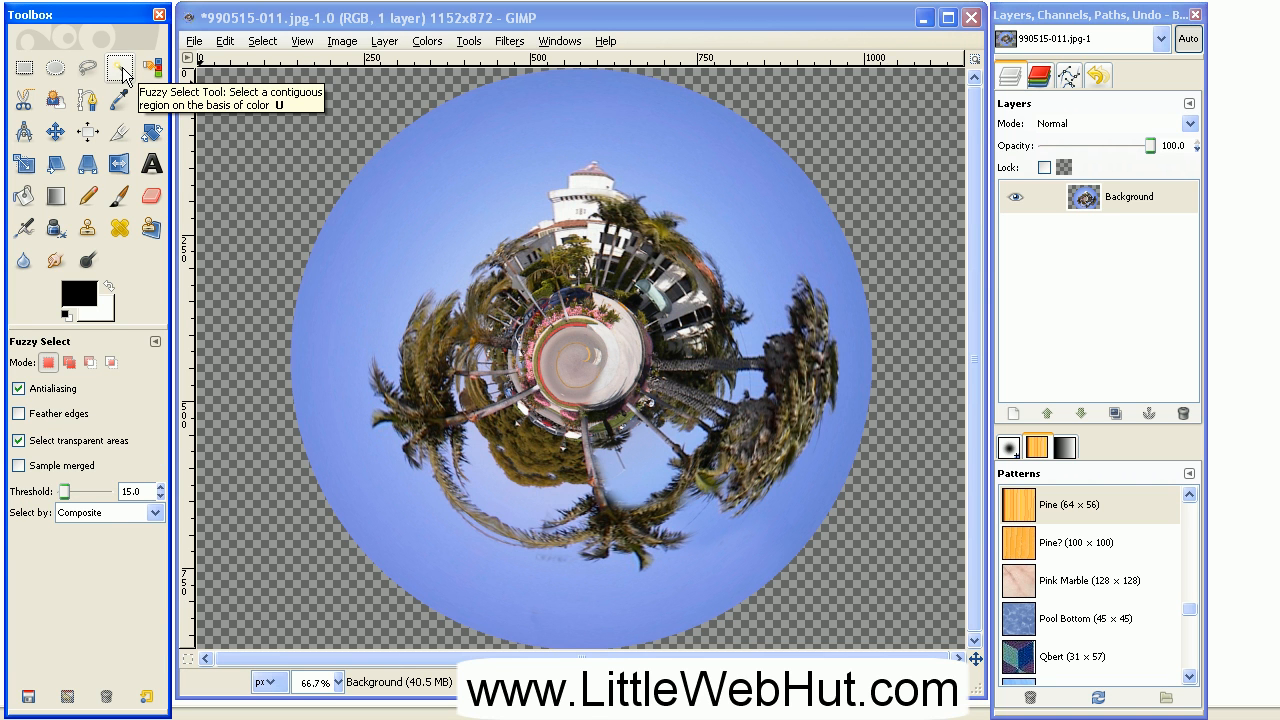
pyautogui.click(248, 177)
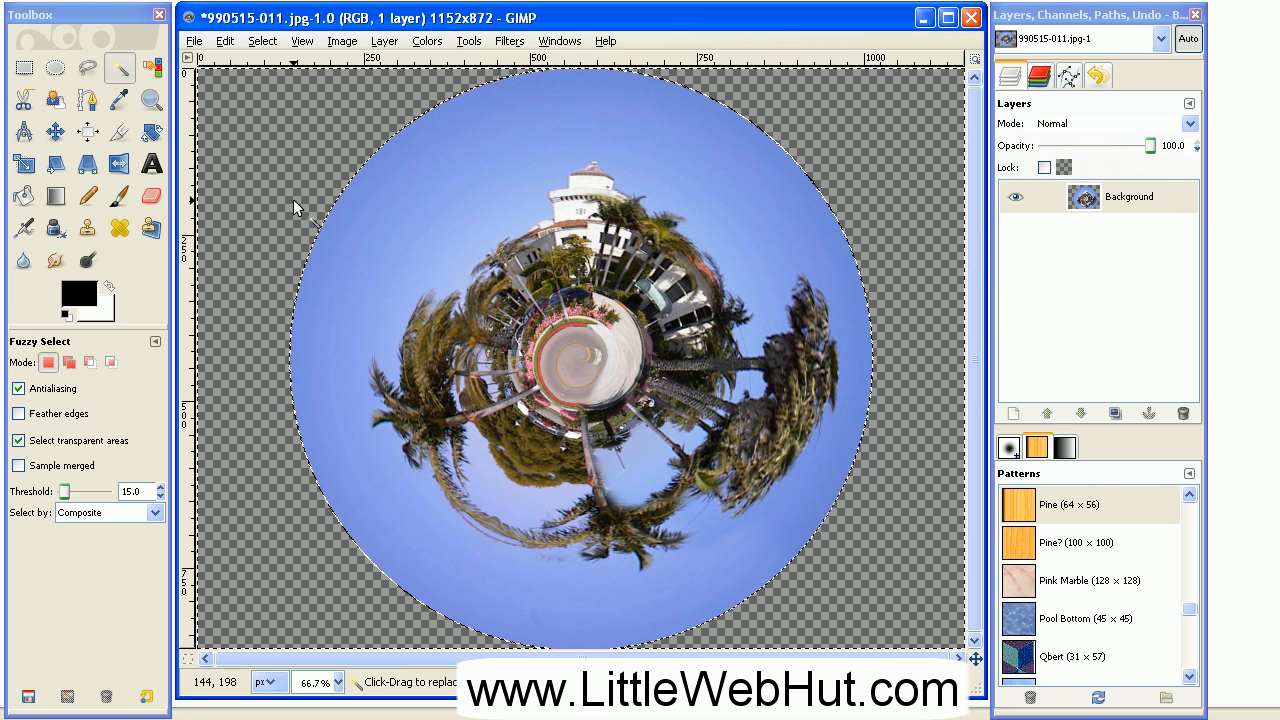
pyautogui.click(120, 100)
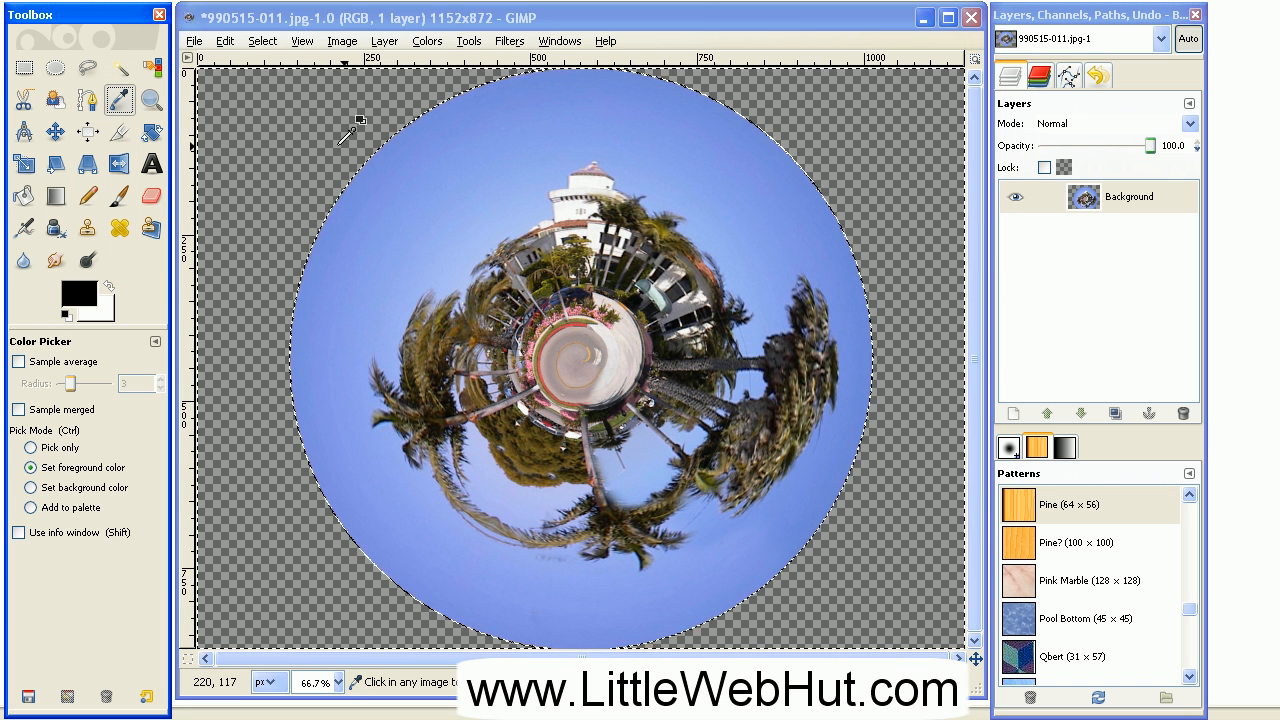
pyautogui.click(426, 127)
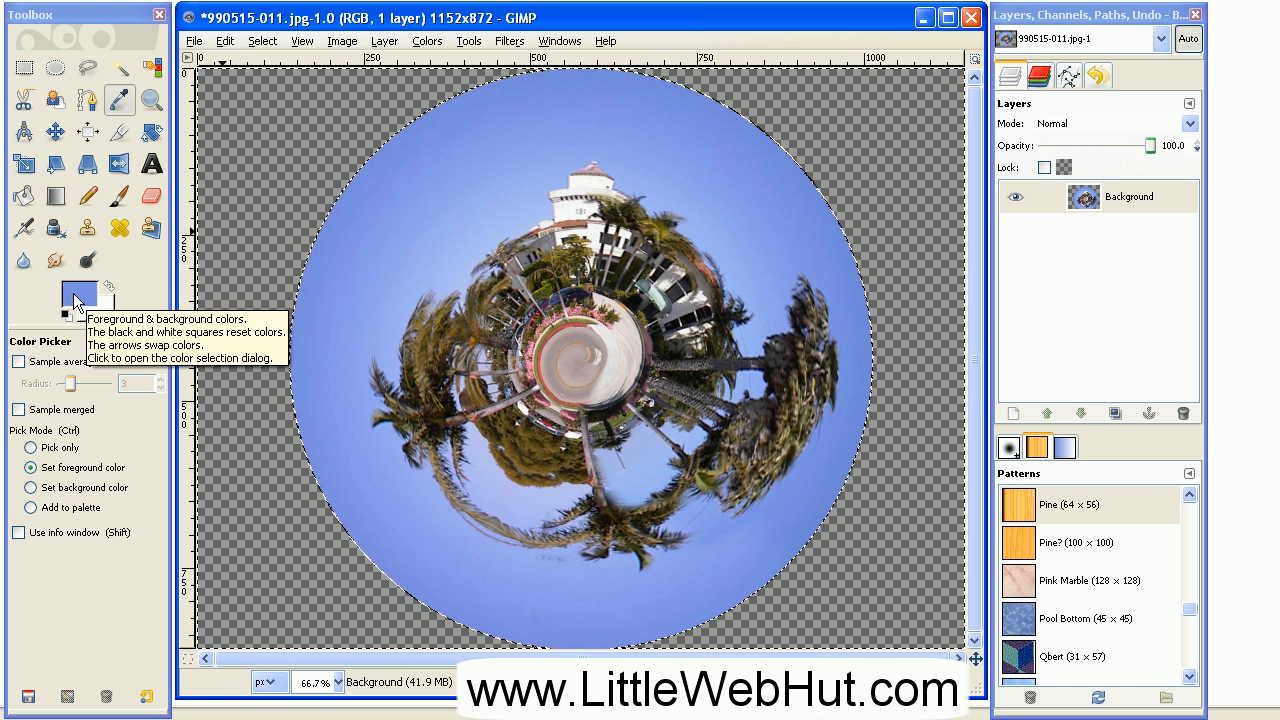
pyautogui.click(25, 199)
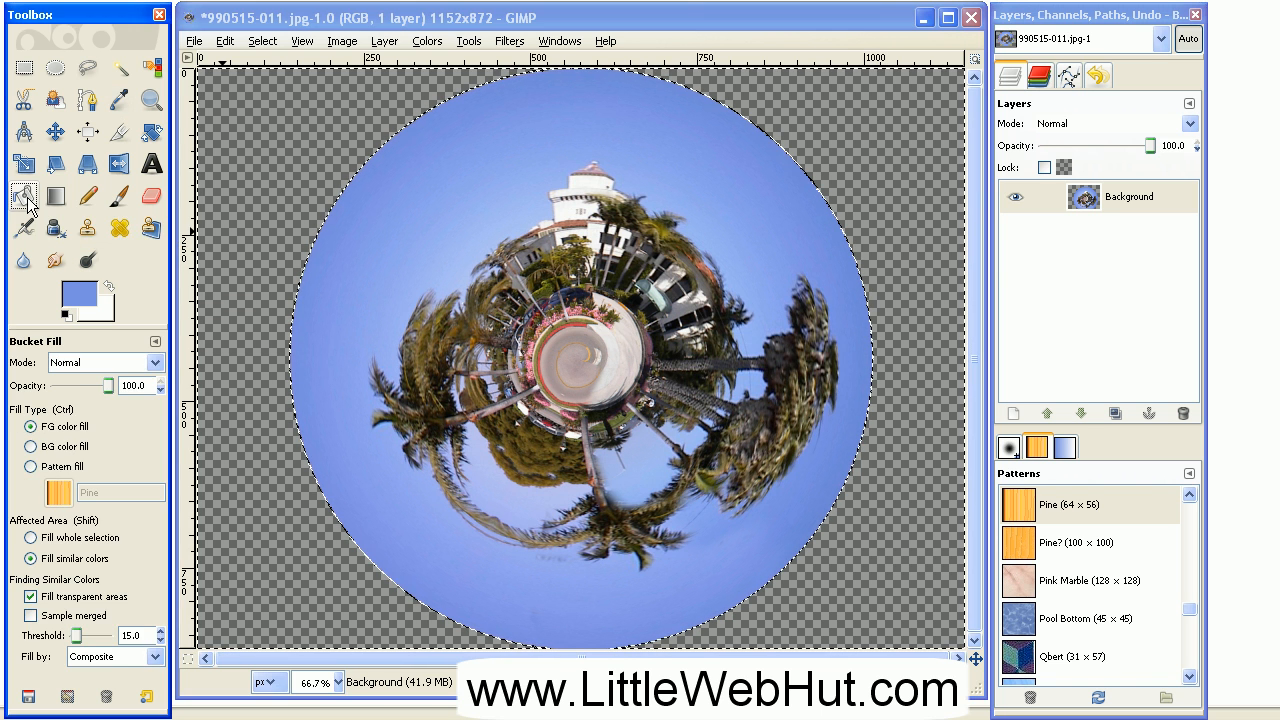
pyautogui.click(242, 221)
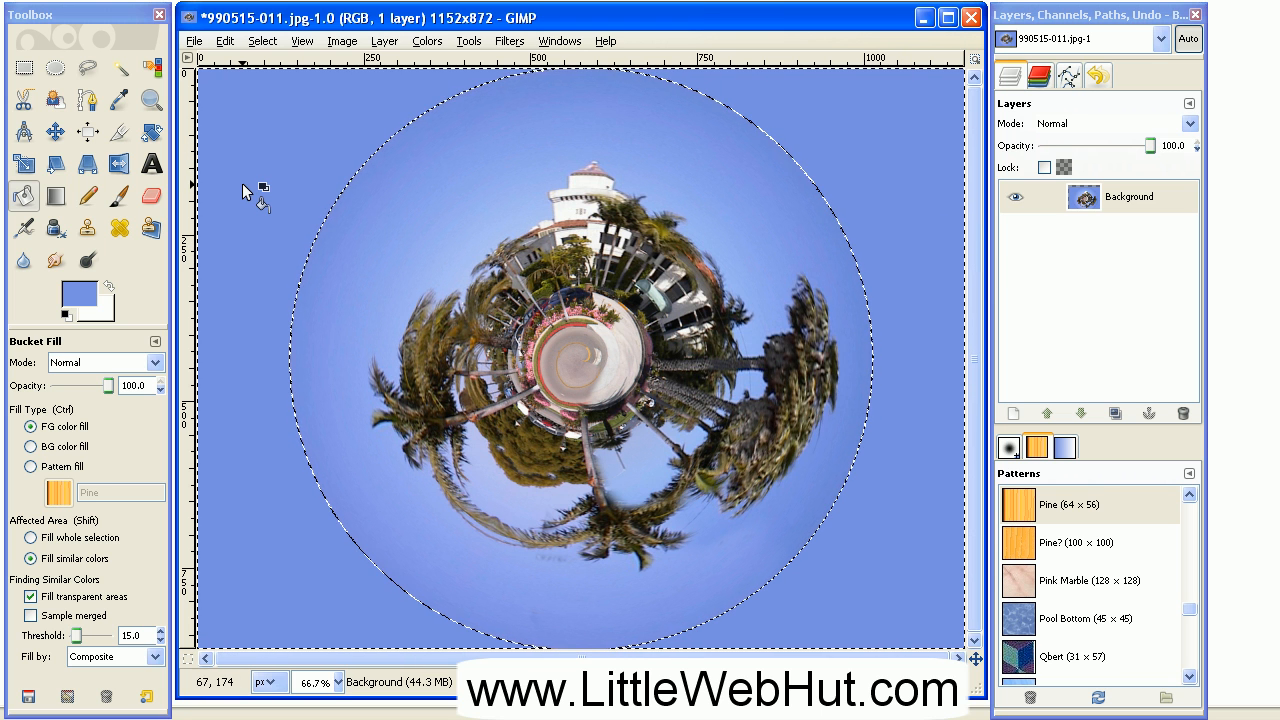
pyautogui.click(262, 42)
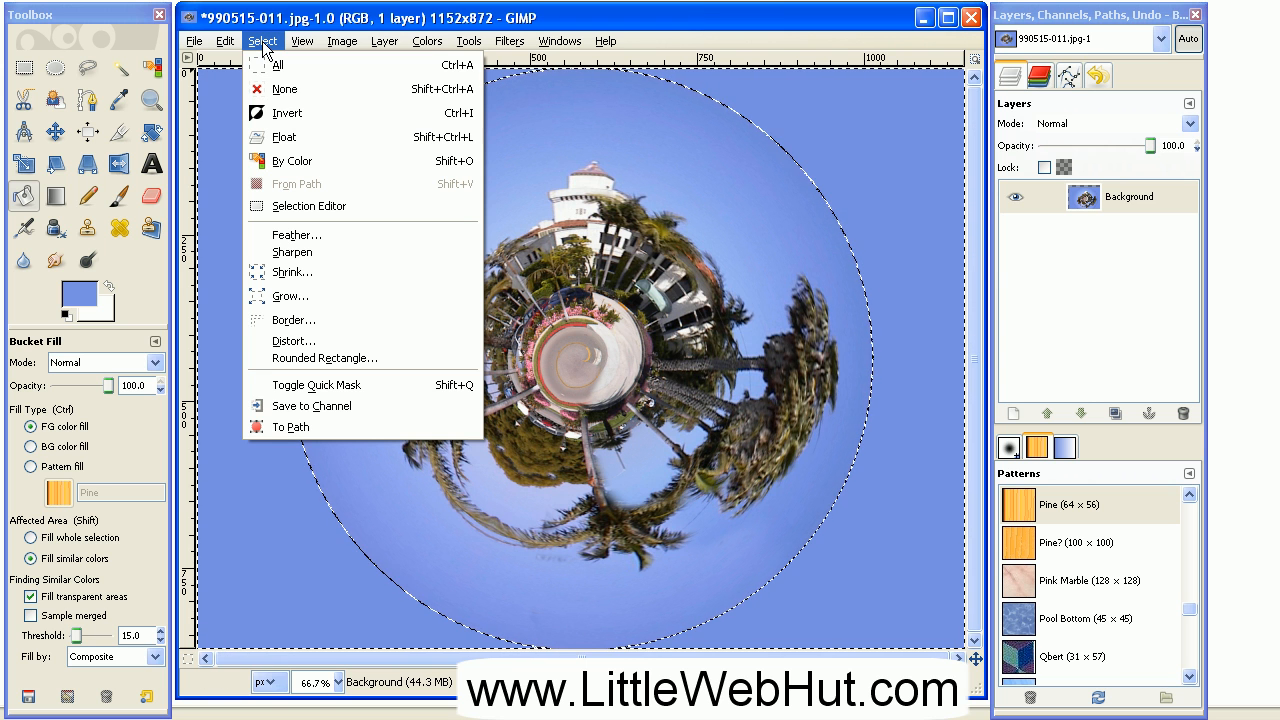
pyautogui.click(274, 94)
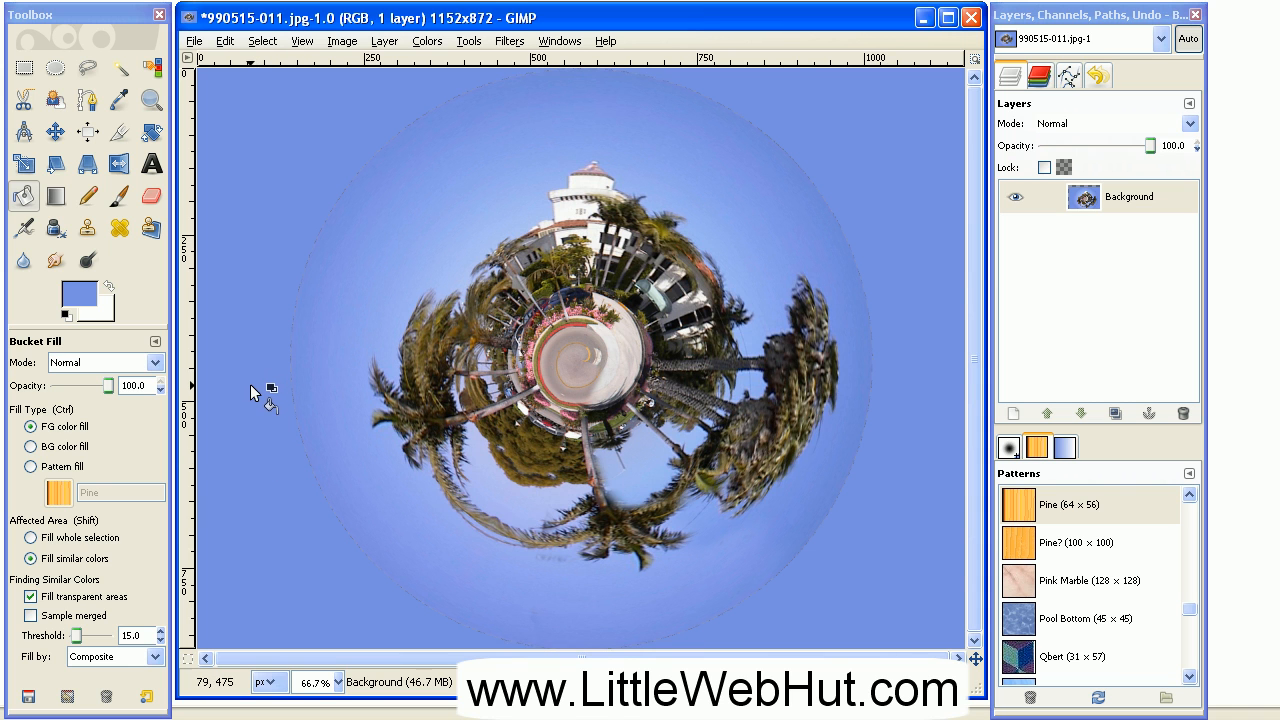
# - Select the entire blue sky around the planet by color, raising the threshold to 27.7 and finally 49.9
pyautogui.click(153, 69)
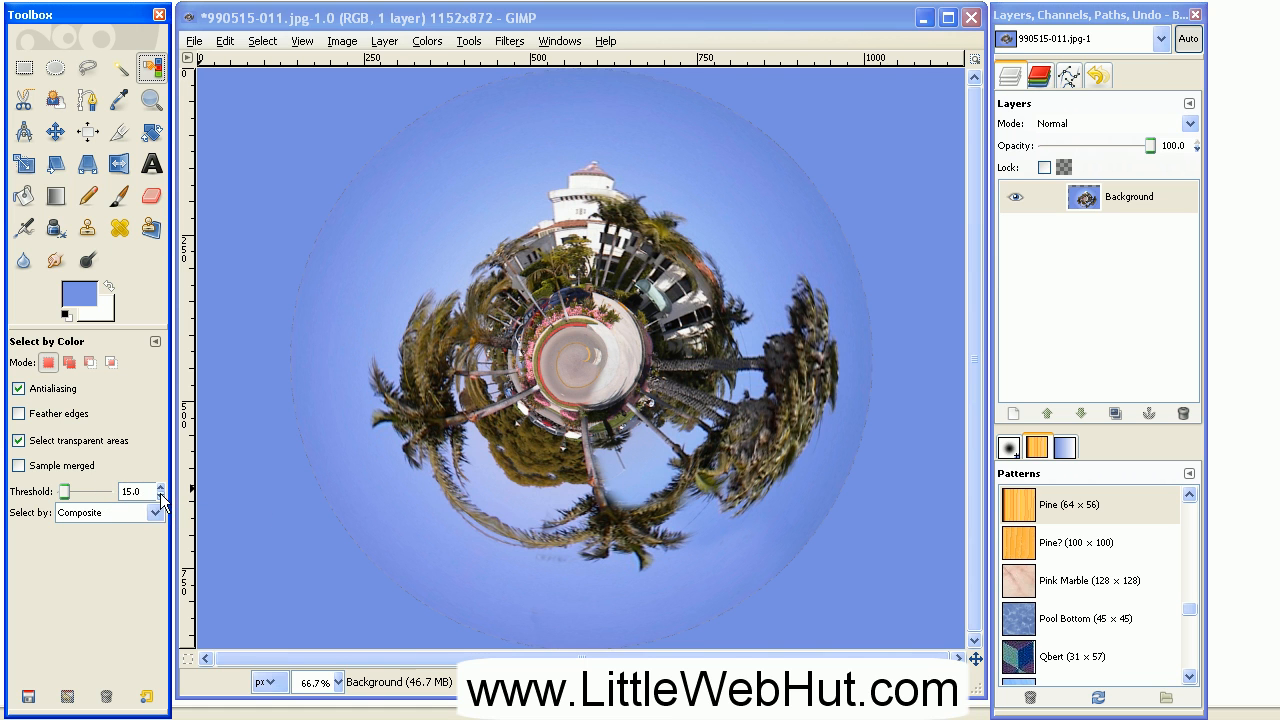
pyautogui.click(238, 556)
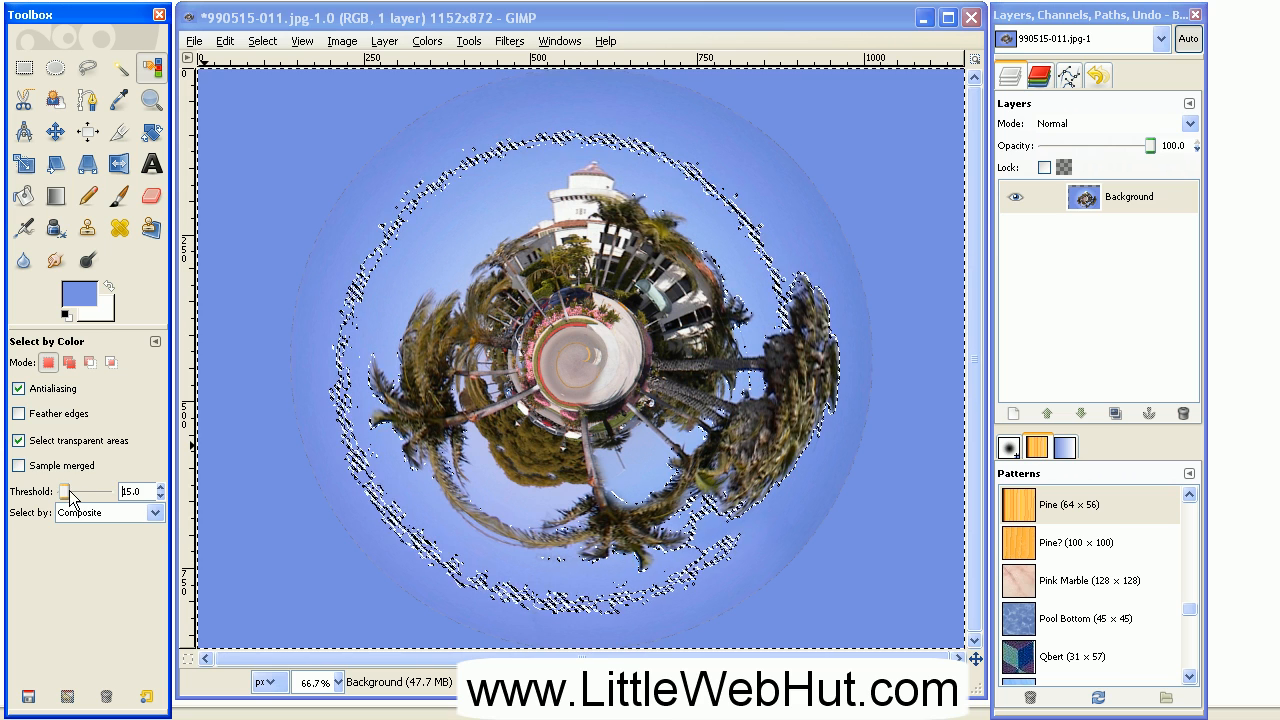
pyautogui.moveTo(70, 494); pyautogui.dragTo(72, 494)
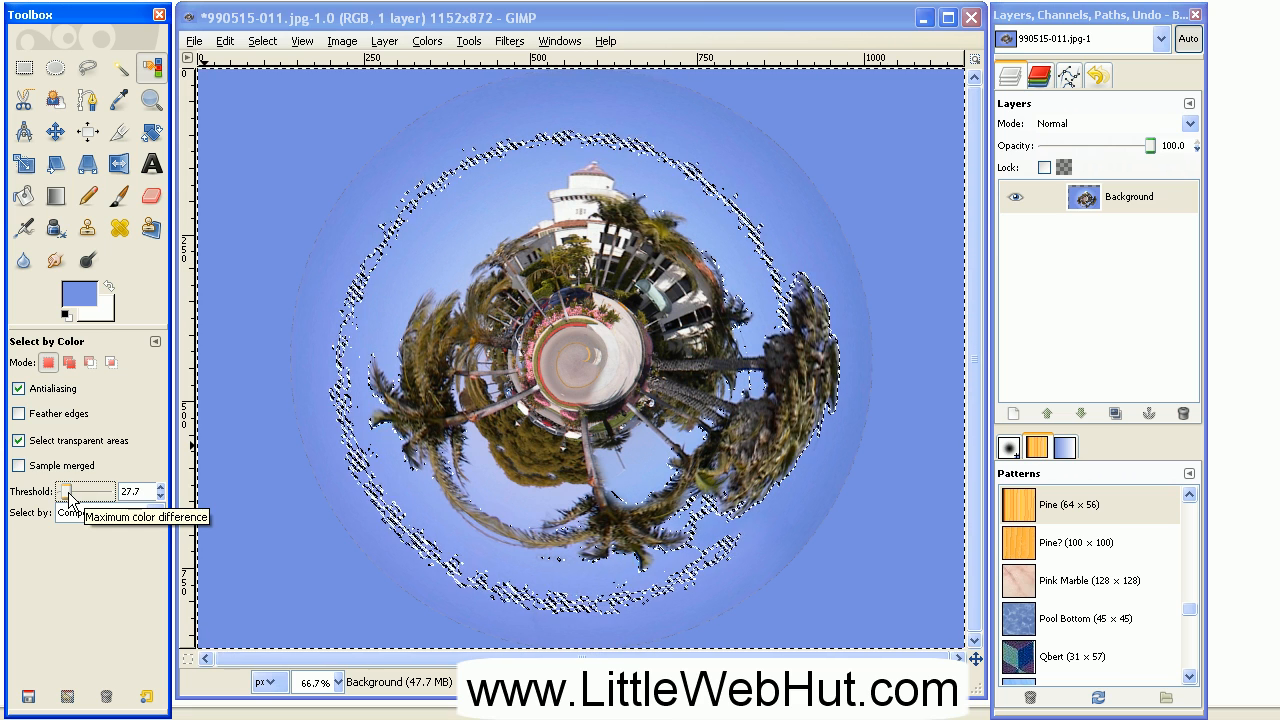
pyautogui.click(242, 568)
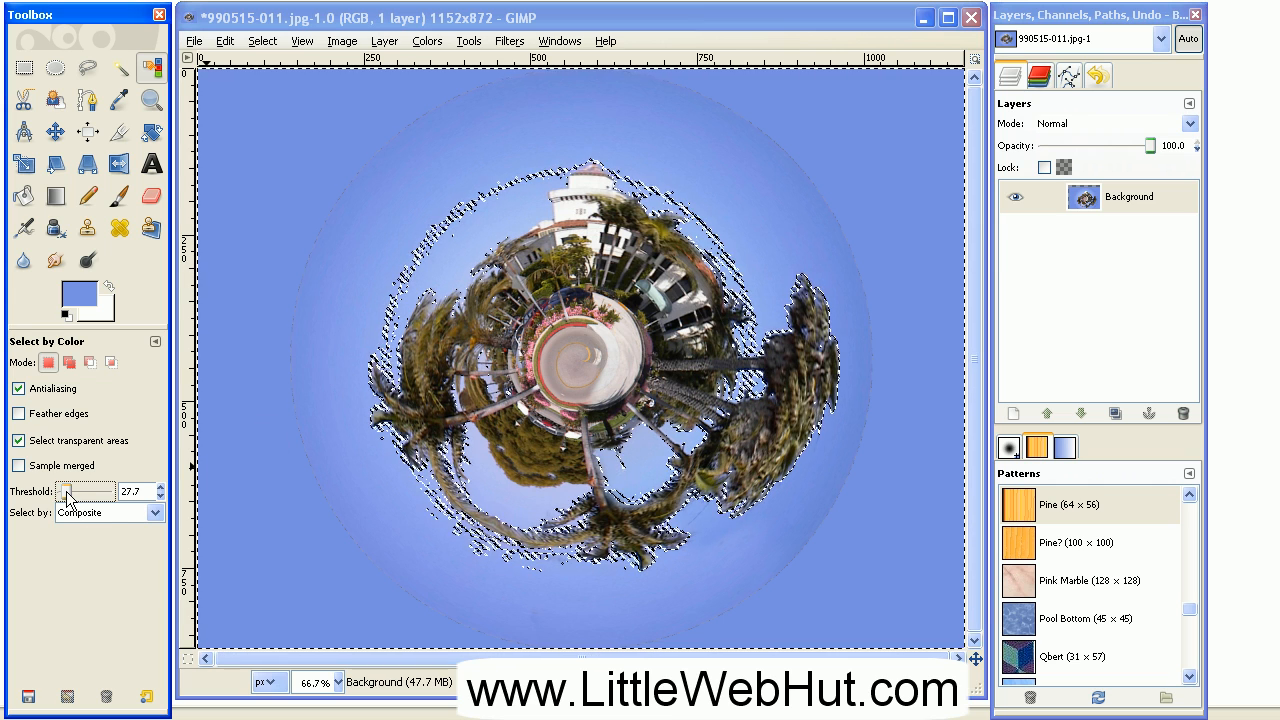
pyautogui.moveTo(67, 491); pyautogui.dragTo(72, 495)
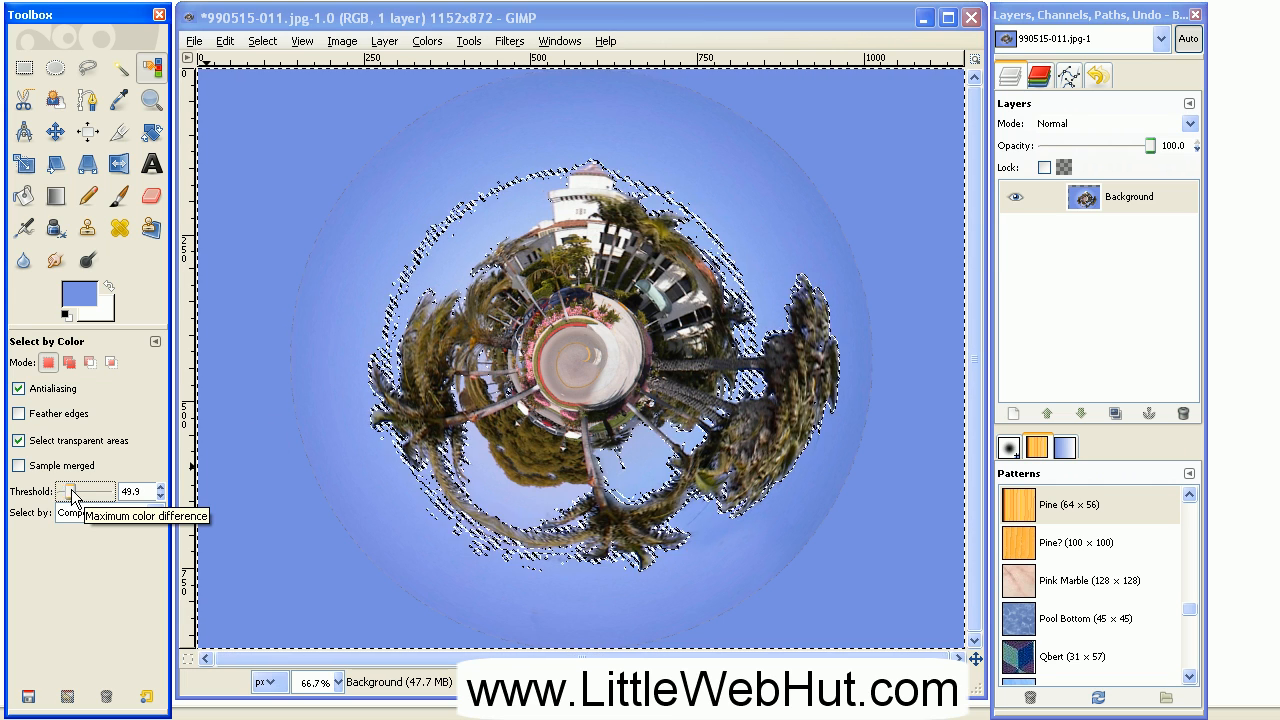
pyautogui.click(246, 553)
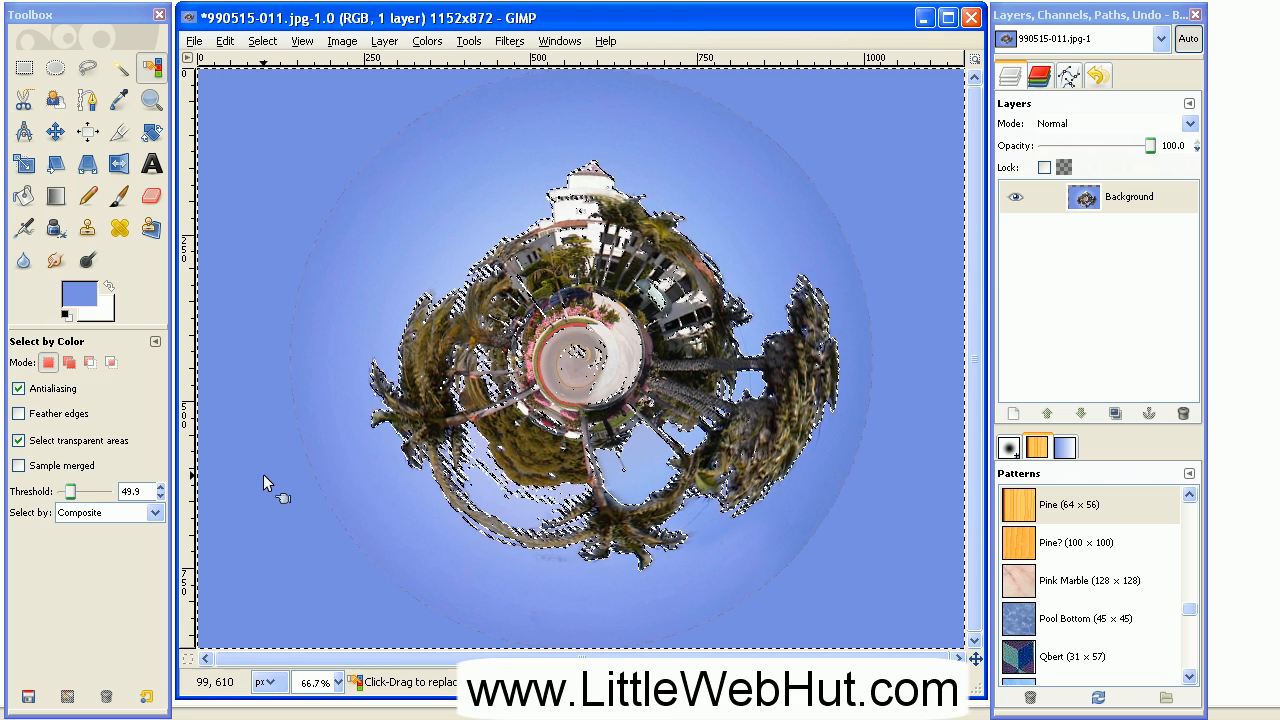
# - Paint the selected sky around the planet in the sampled blue with the Circle (19) paintbrush at scale 10.00
pyautogui.click(119, 196)
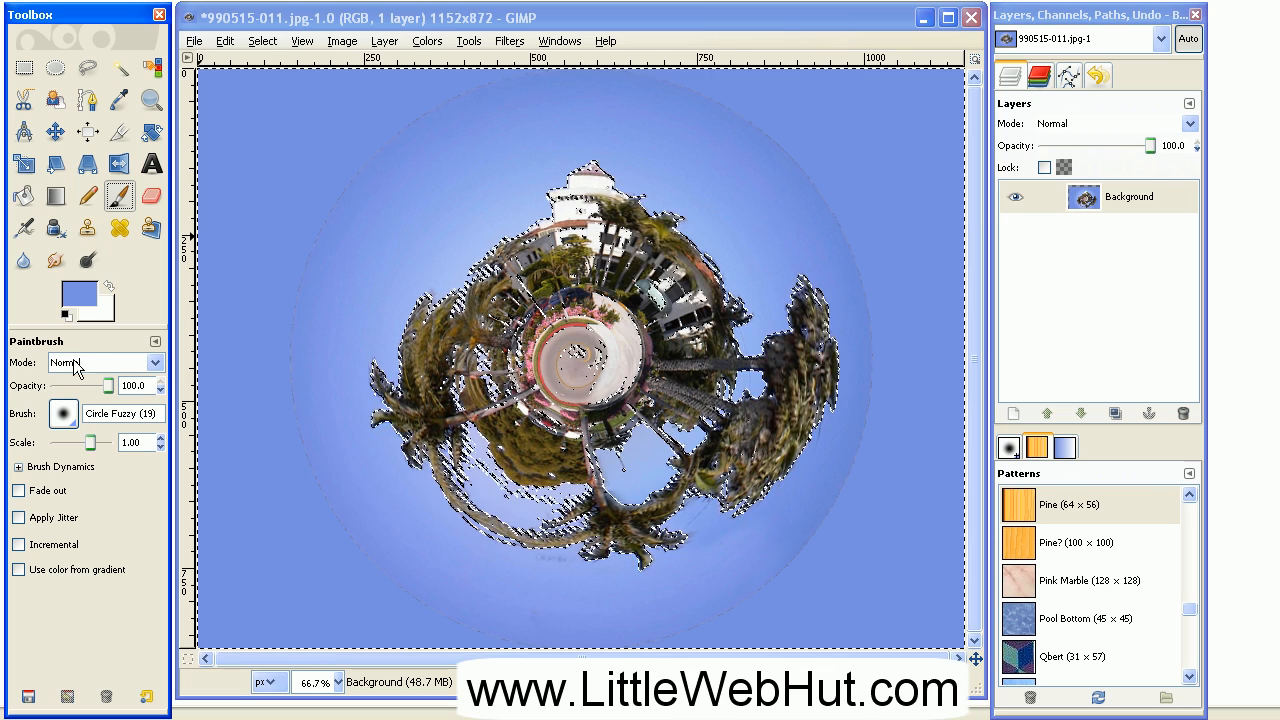
pyautogui.click(63, 413)
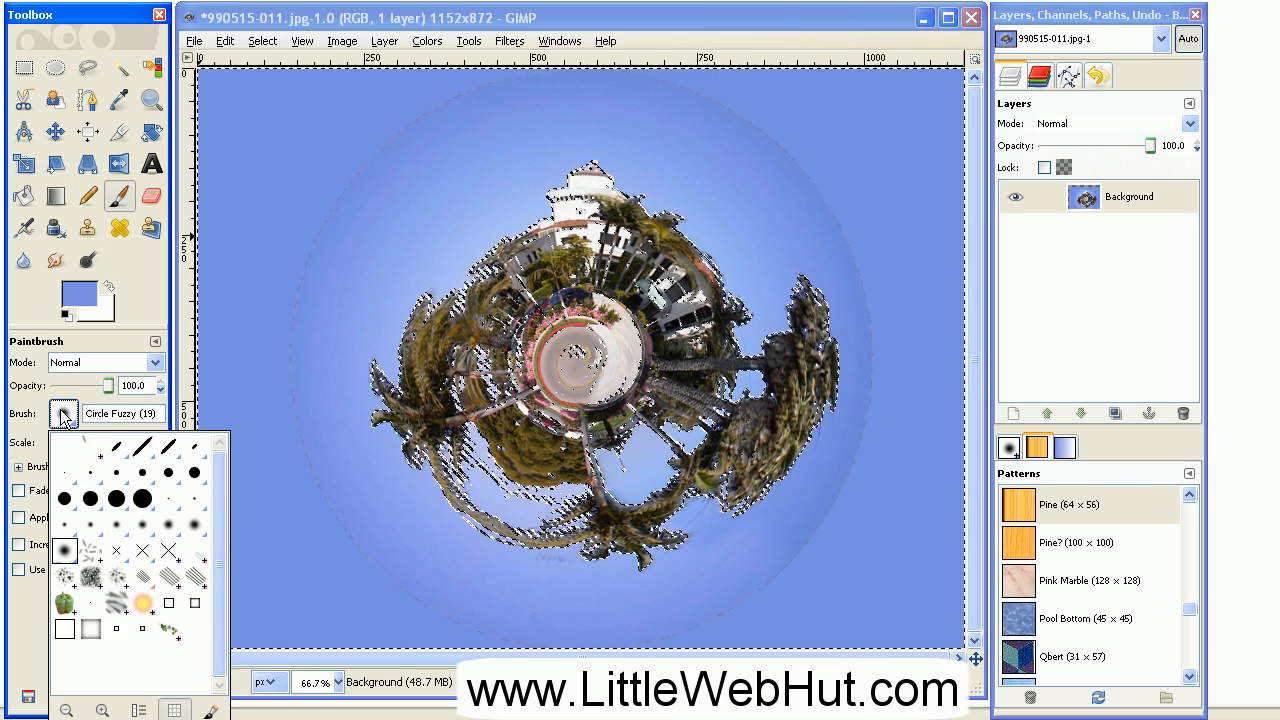
pyautogui.click(141, 496)
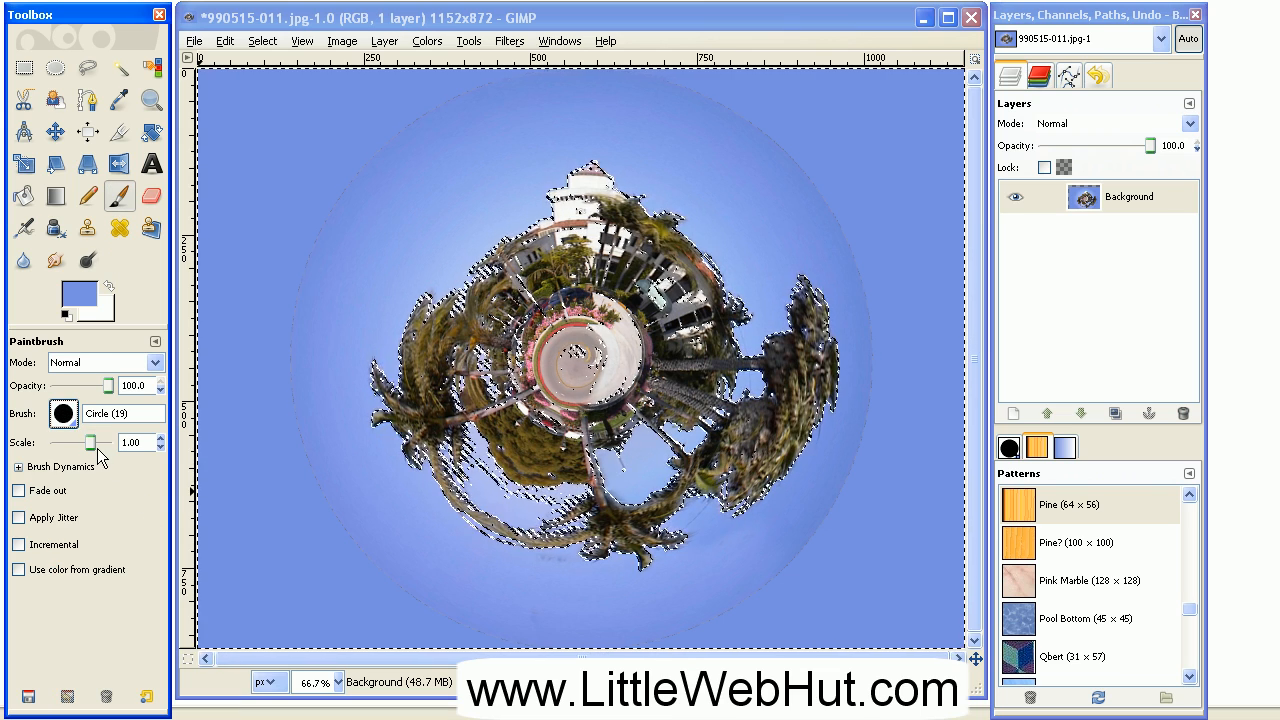
pyautogui.moveTo(92, 443); pyautogui.dragTo(128, 452)
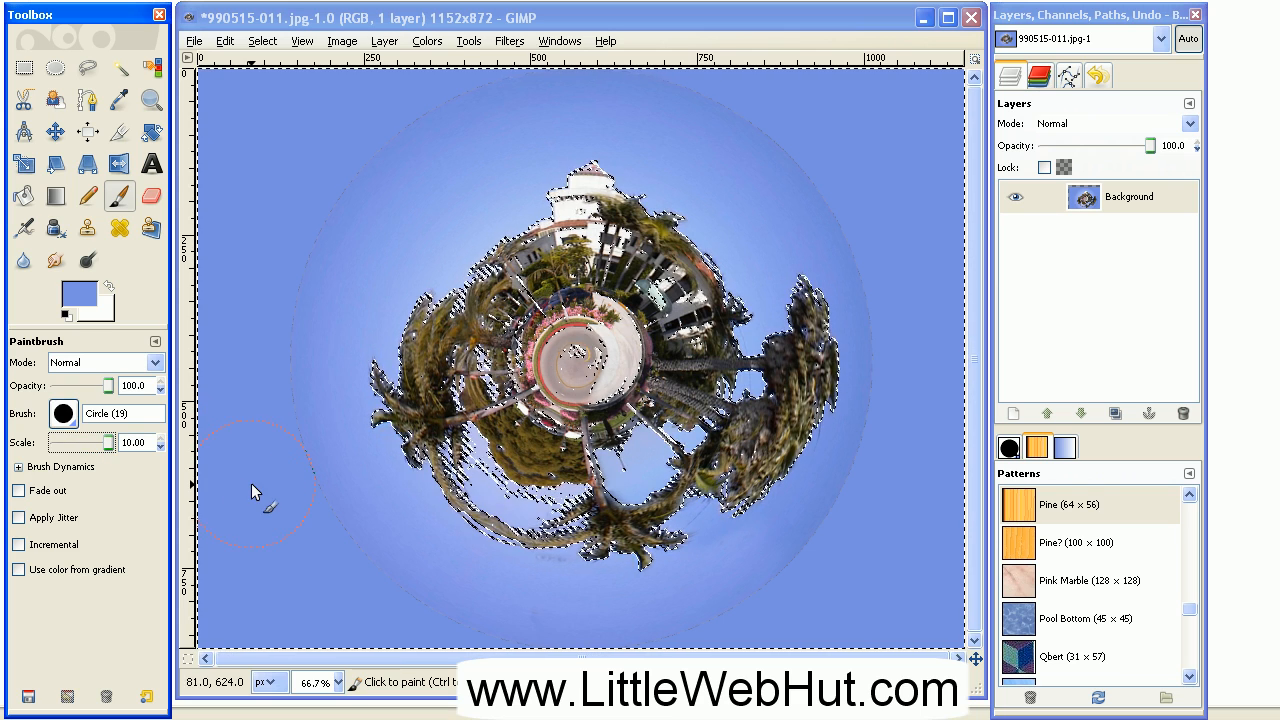
pyautogui.moveTo(291, 453)
pyautogui.mouseDown()
pyautogui.moveTo(317, 372)
pyautogui.moveTo(320, 401)
pyautogui.moveTo(379, 296)
pyautogui.moveTo(431, 276)
pyautogui.moveTo(414, 274)
pyautogui.moveTo(419, 248)
pyautogui.moveTo(334, 260)
pyautogui.moveTo(482, 155)
pyautogui.moveTo(450, 213)
pyautogui.moveTo(593, 163)
pyautogui.moveTo(532, 147)
pyautogui.moveTo(623, 137)
pyautogui.moveTo(608, 126)
pyautogui.moveTo(657, 141)
pyautogui.moveTo(610, 134)
pyautogui.moveTo(721, 234)
pyautogui.moveTo(763, 299)
pyautogui.moveTo(763, 191)
pyautogui.mouseUp()
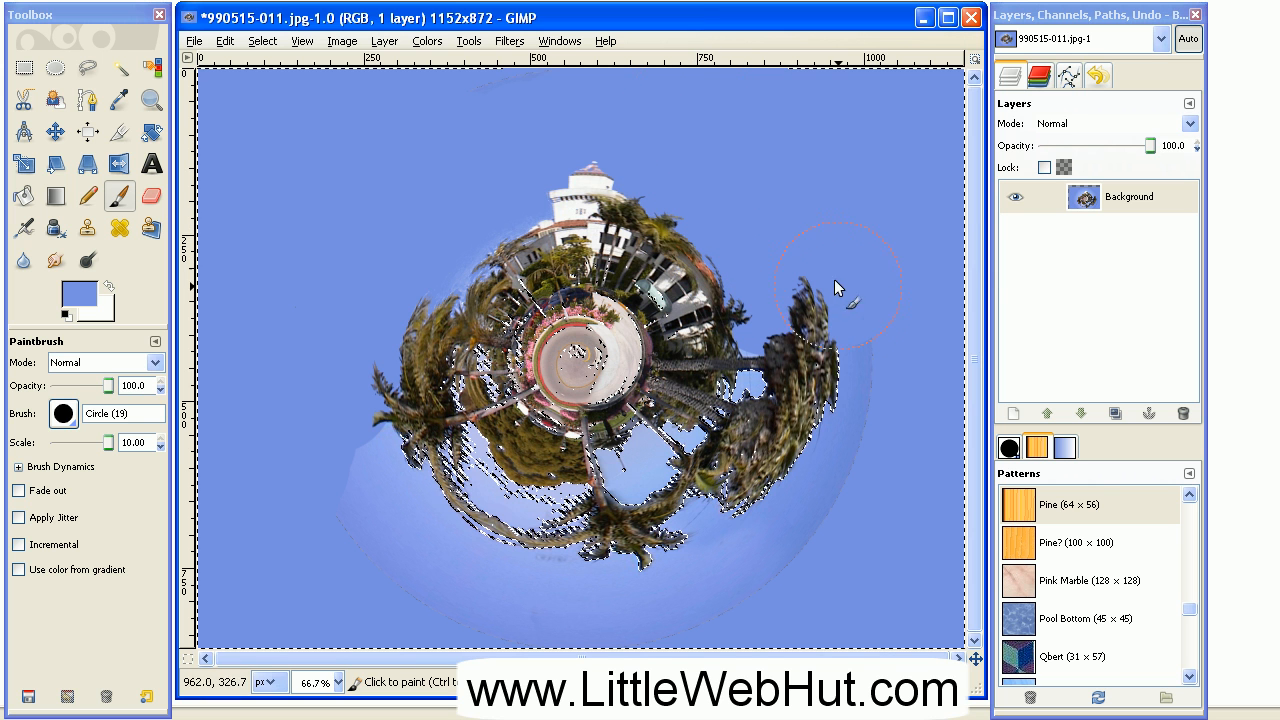
pyautogui.moveTo(817, 331)
pyautogui.mouseDown()
pyautogui.moveTo(778, 398)
pyautogui.moveTo(839, 343)
pyautogui.moveTo(843, 457)
pyautogui.moveTo(786, 475)
pyautogui.moveTo(660, 474)
pyautogui.moveTo(692, 533)
pyautogui.moveTo(617, 499)
pyautogui.moveTo(665, 553)
pyautogui.moveTo(674, 578)
pyautogui.moveTo(655, 584)
pyautogui.moveTo(558, 567)
pyautogui.moveTo(597, 536)
pyautogui.moveTo(459, 518)
pyautogui.moveTo(571, 606)
pyautogui.moveTo(527, 609)
pyautogui.moveTo(583, 584)
pyautogui.moveTo(548, 541)
pyautogui.moveTo(432, 503)
pyautogui.moveTo(449, 409)
pyautogui.mouseUp()
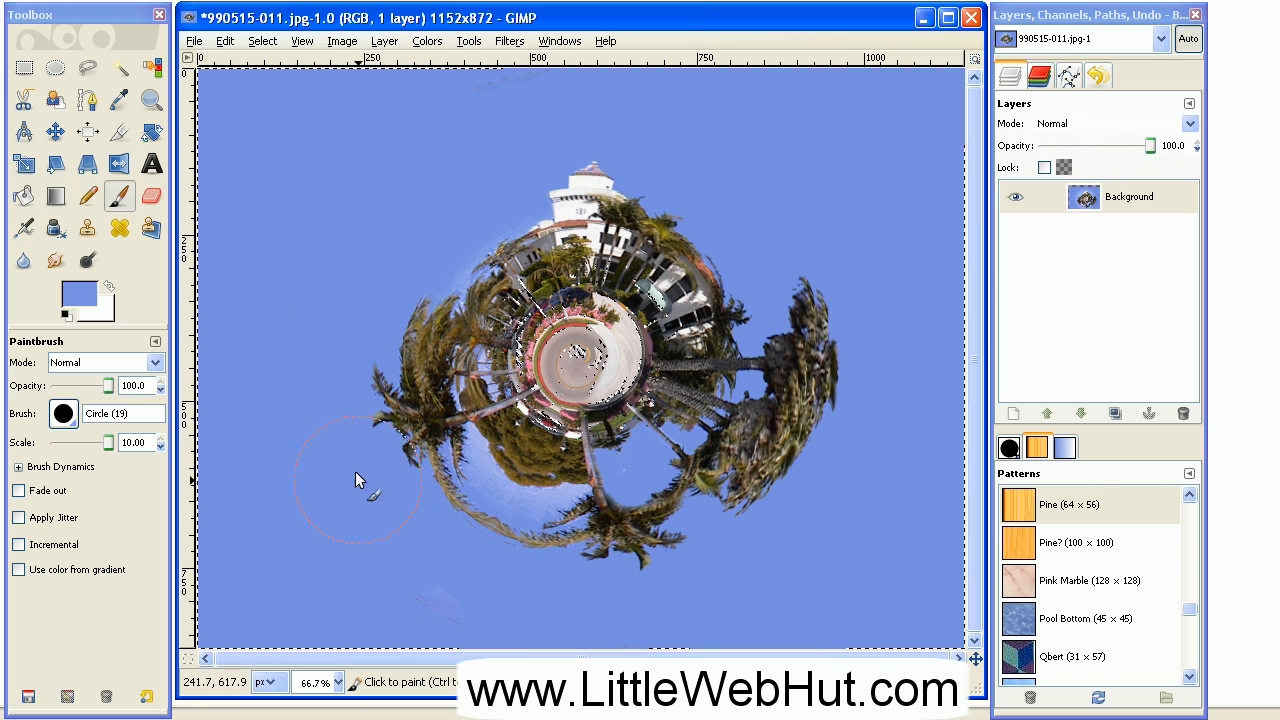
pyautogui.moveTo(404, 476); pyautogui.dragTo(402, 473)
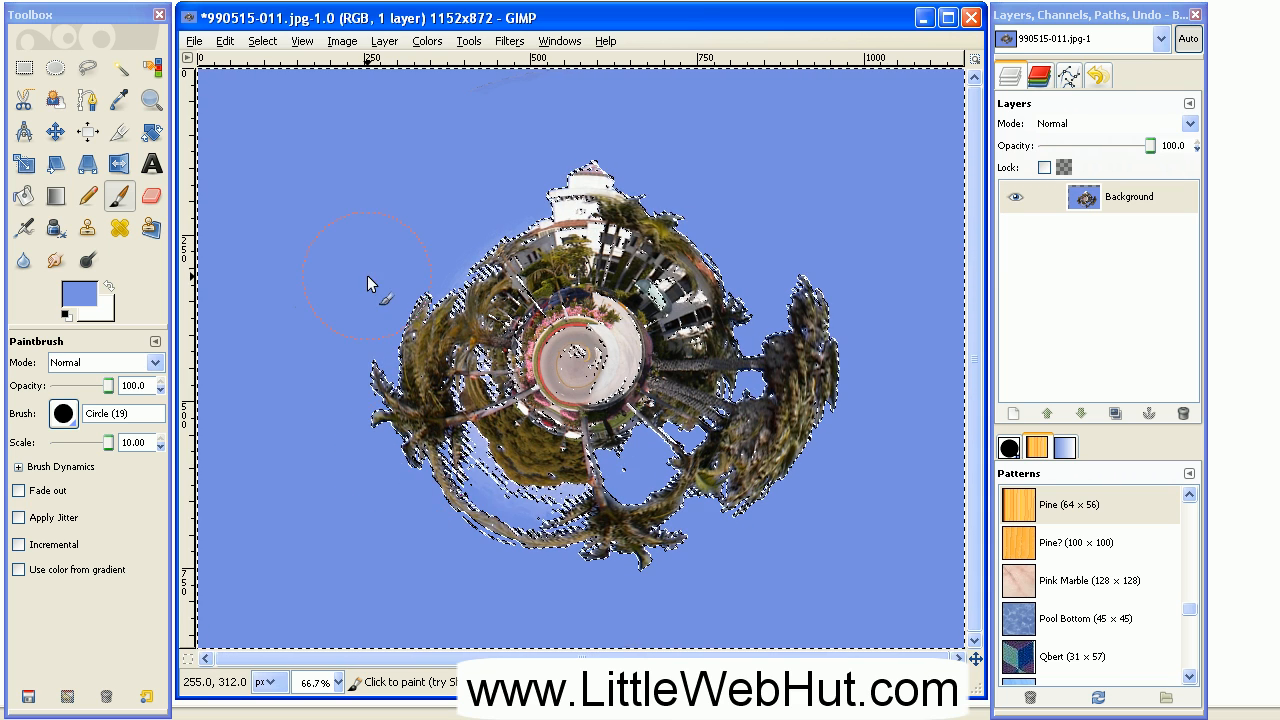
# - Clear the selection and paint over the thin curved strip of foliage linking the two lower-left palms with the sky blue
pyautogui.click(262, 41)
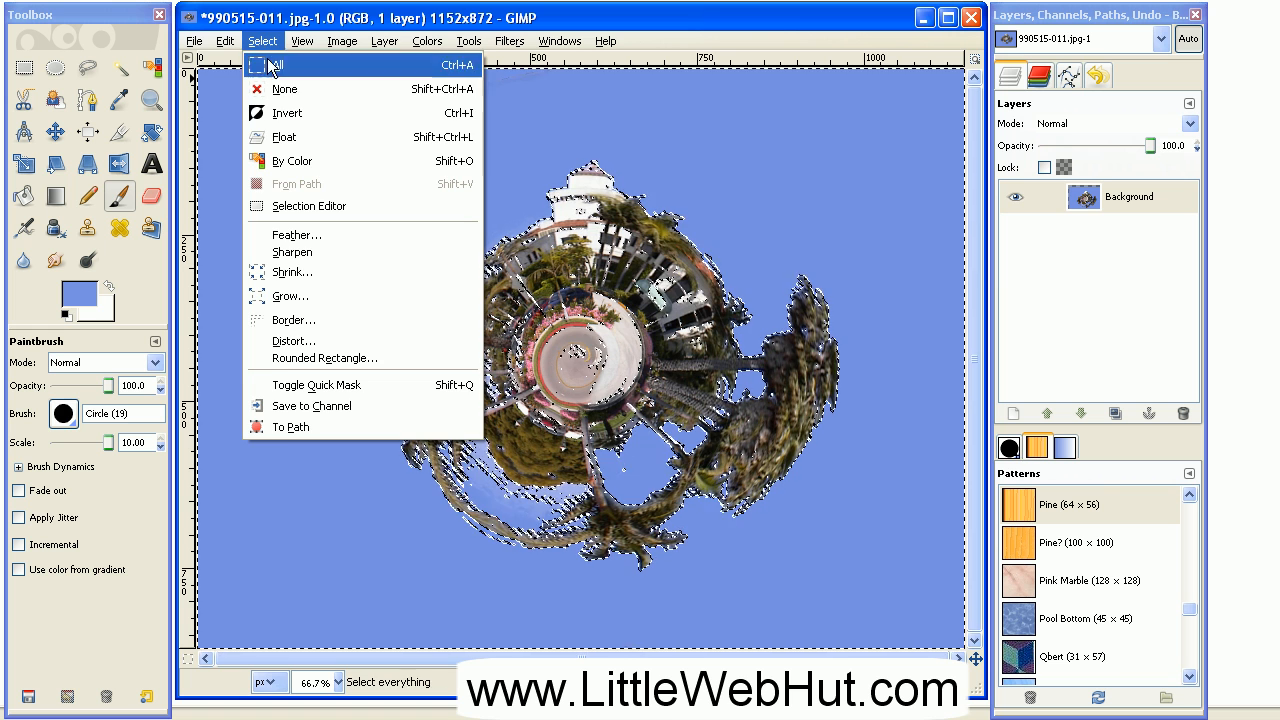
pyautogui.click(280, 90)
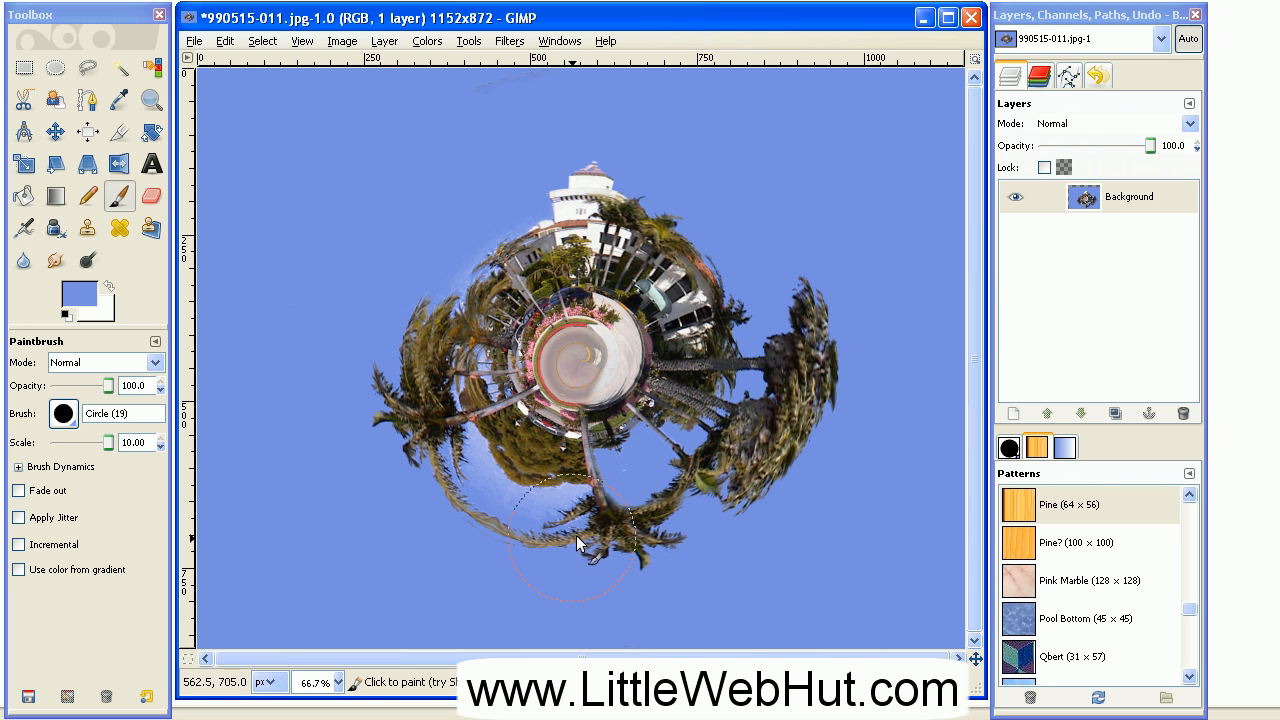
pyautogui.click(474, 566)
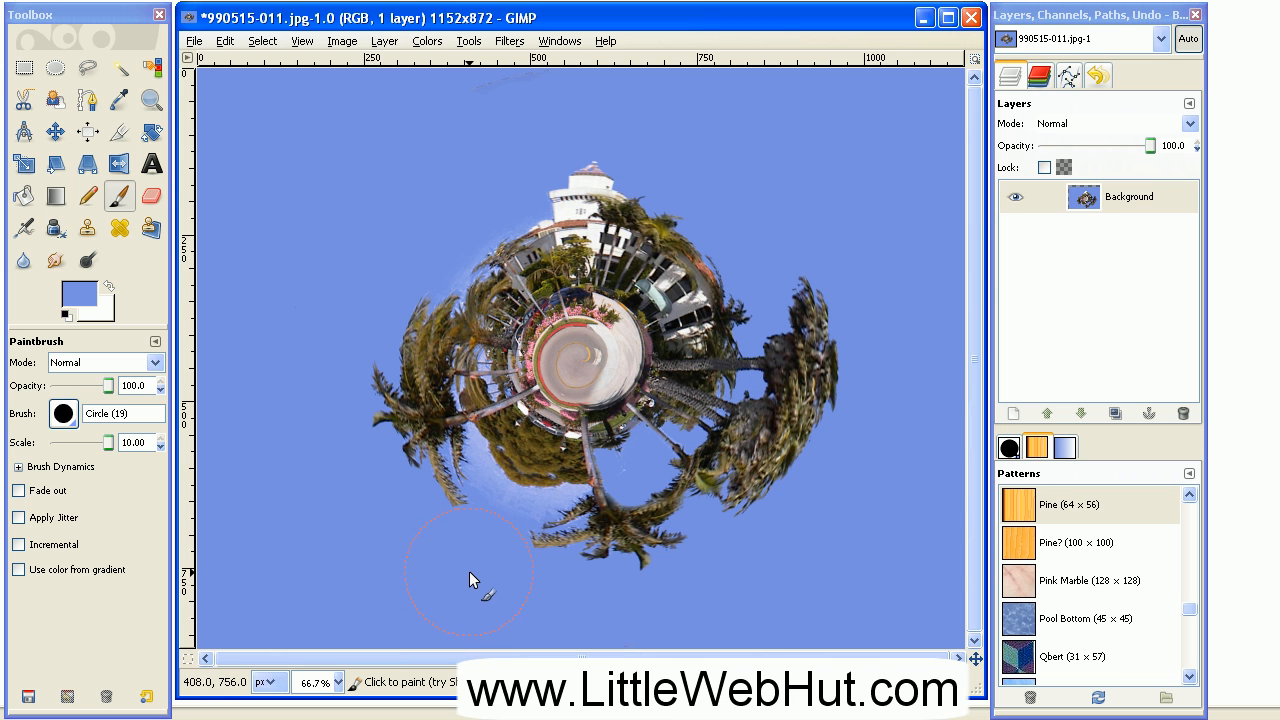